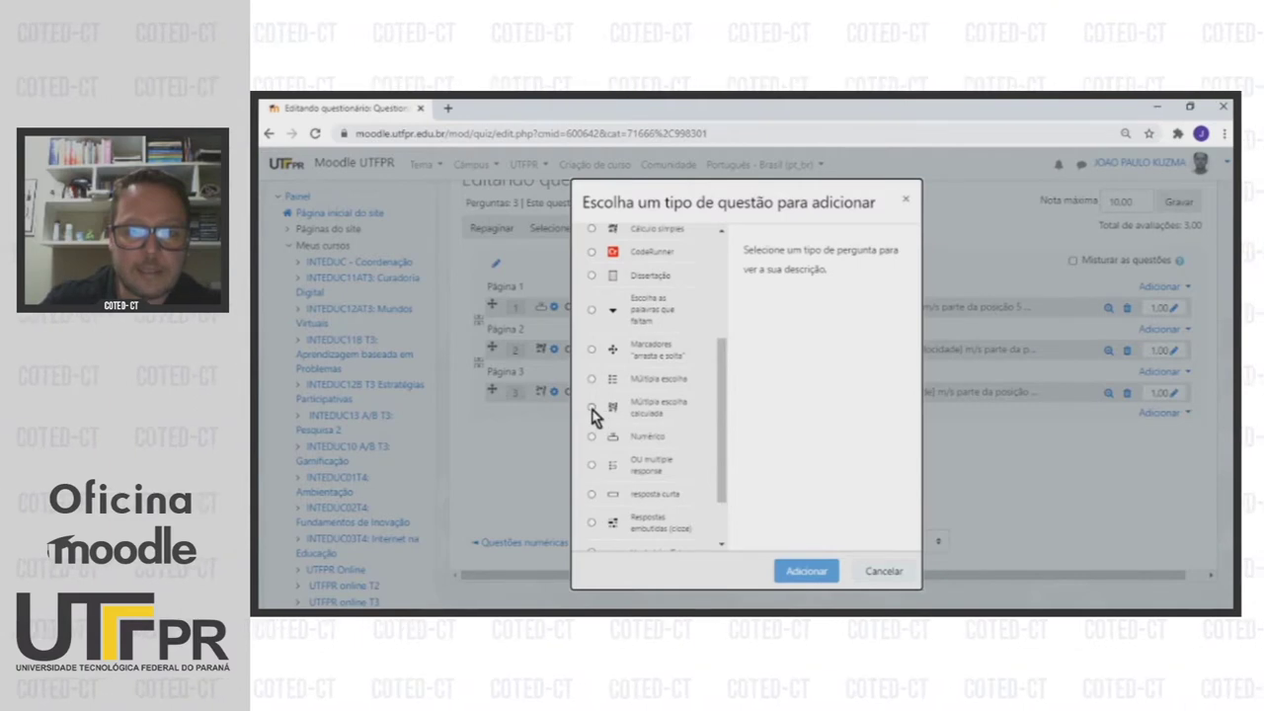
# - Add a calculated multiple-choice question to the quiz and name it "Questão múltipla escolha calculada Tutorial"
pyautogui.click(808, 571)
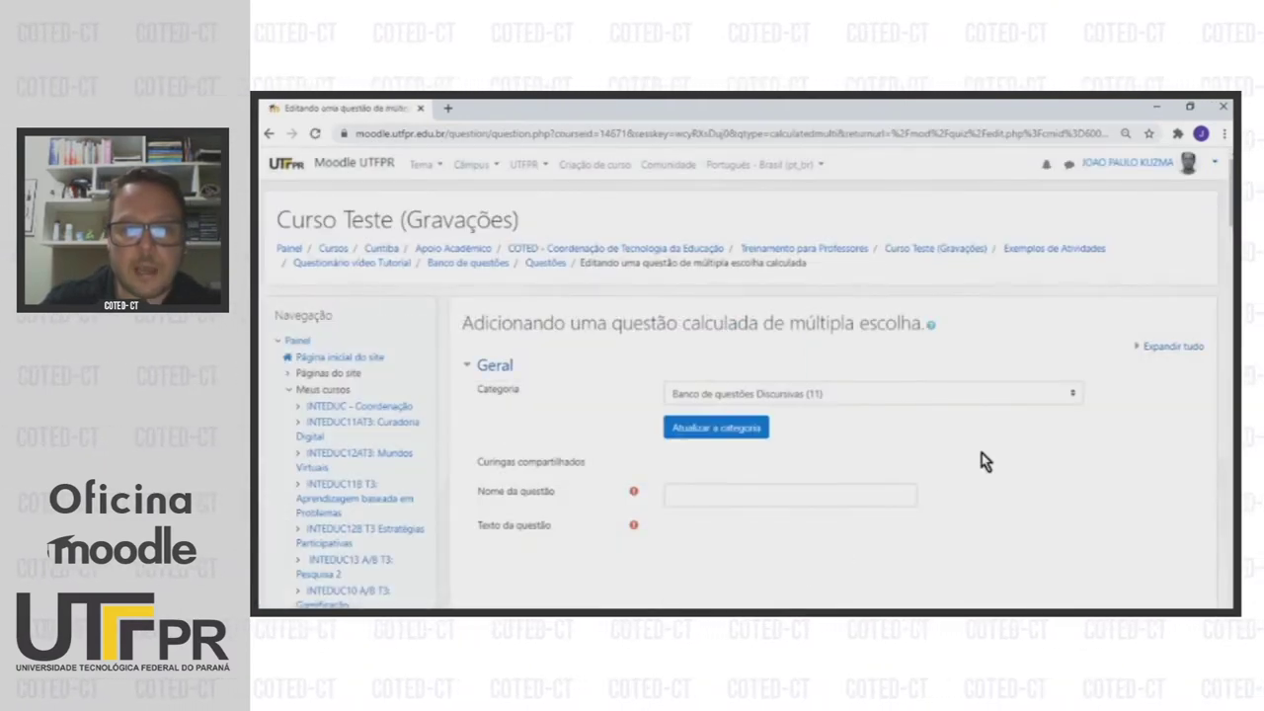
pyautogui.scroll(-2, 761, 358)
pyautogui.click(764, 352)
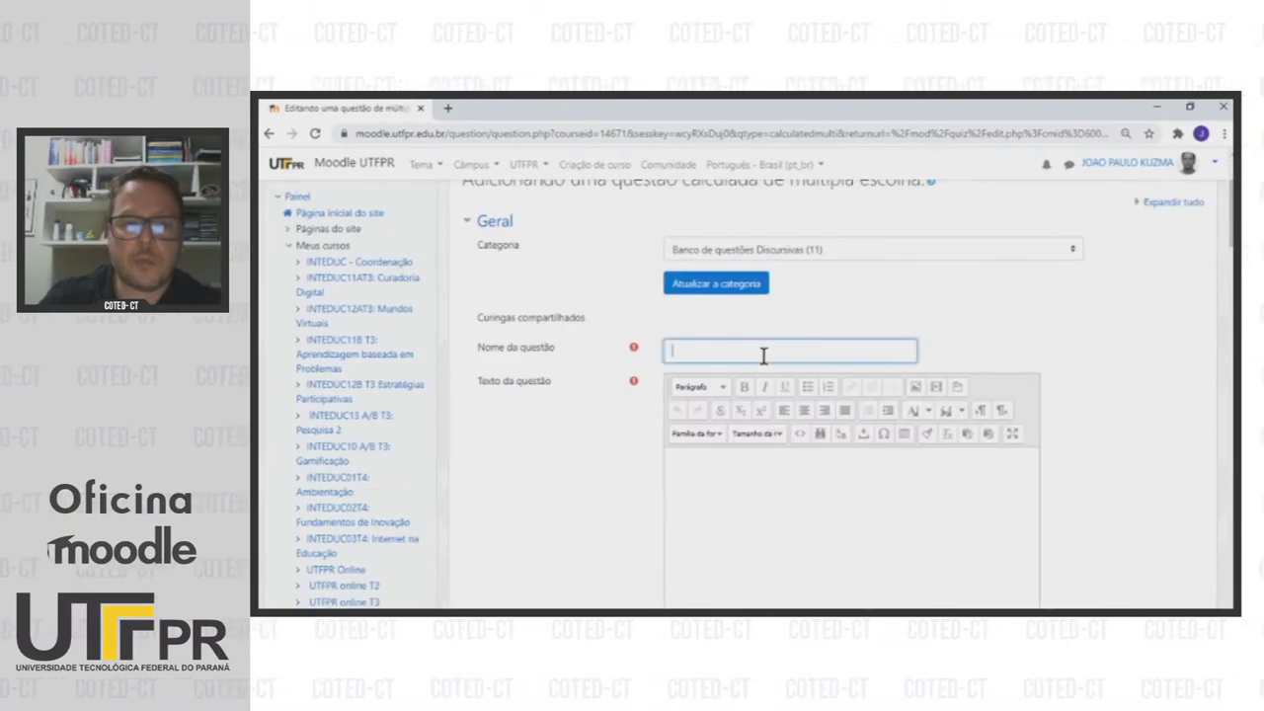
pyautogui.write('Questão múltipla escolha calculada Tutorial')
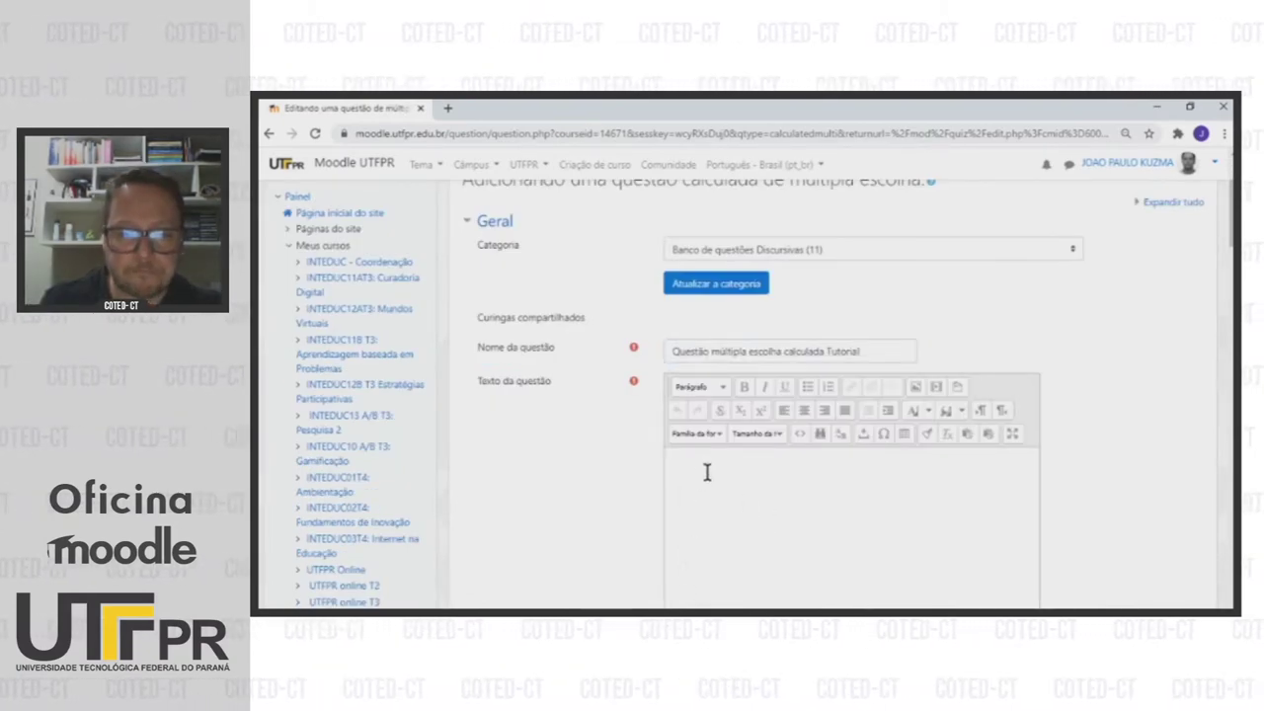
# - Enter the question text asking for the position after {tempo} s of an object starting at 5 m with constant velocity {velocidade} m/s
pyautogui.click(727, 567)
pyautogui.scroll(-2, 727, 567)
pyautogui.write('Um móvel com velocidade constante igual a {velocidade}m/s parte da posição 5 m de uma reta numerada e anda de acordo com o sentido positivo da reta. Determine a posição do móvel após {tempo}s de movimento.')
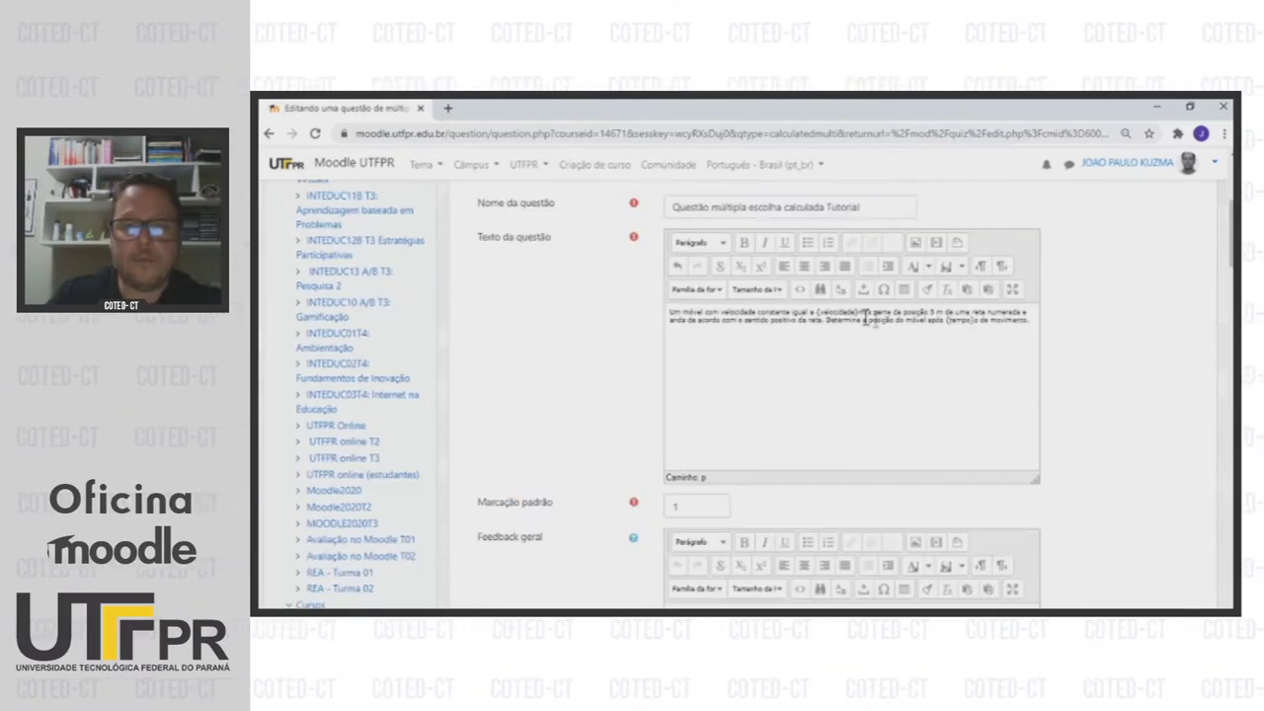
# - Enter the formula {=5+{velocidade}*{tempo}} as Escolha 1 in the answers section
pyautogui.scroll(-10, 955, 354)
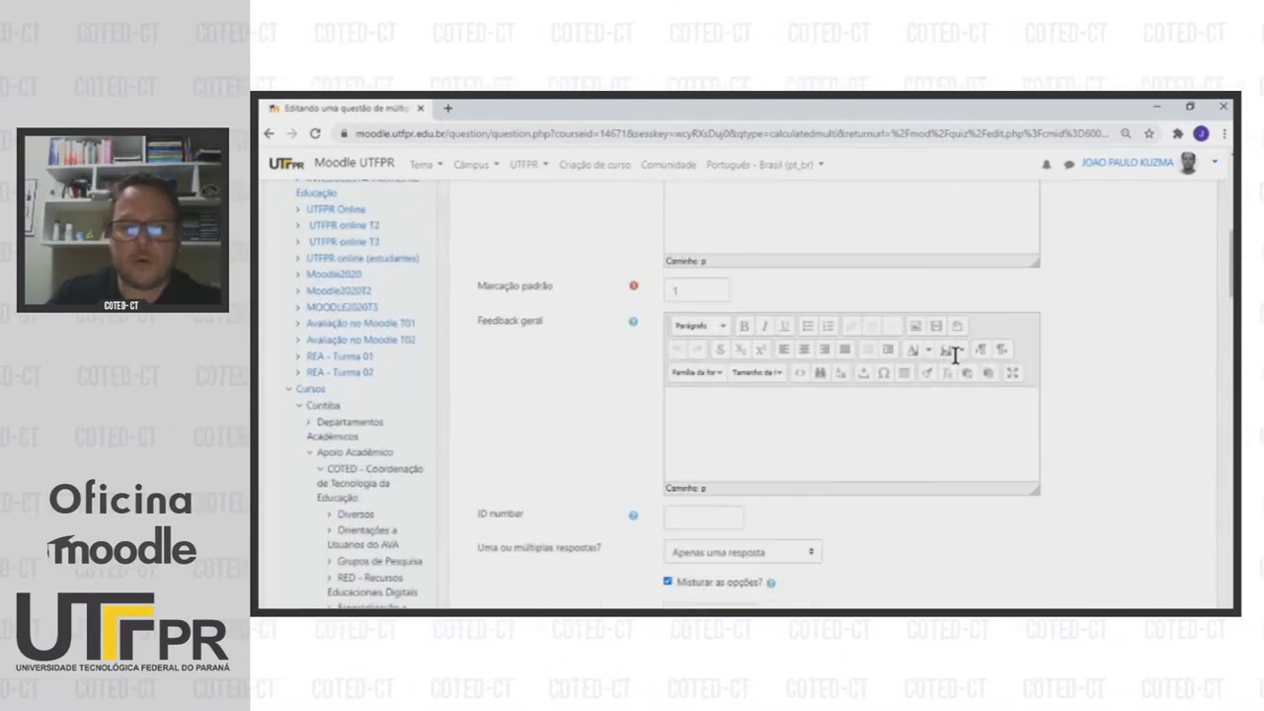
pyautogui.scroll(-1, 956, 354)
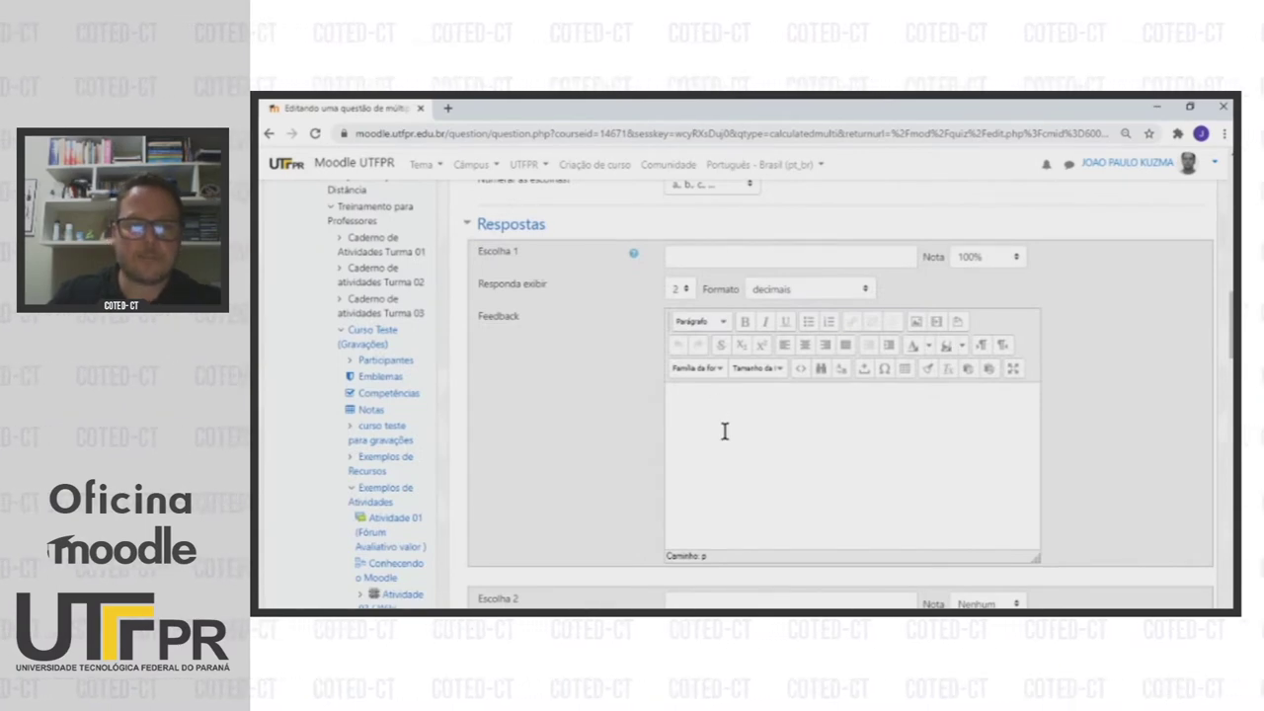
pyautogui.scroll(3, 724, 431)
pyautogui.scroll(-3, 723, 431)
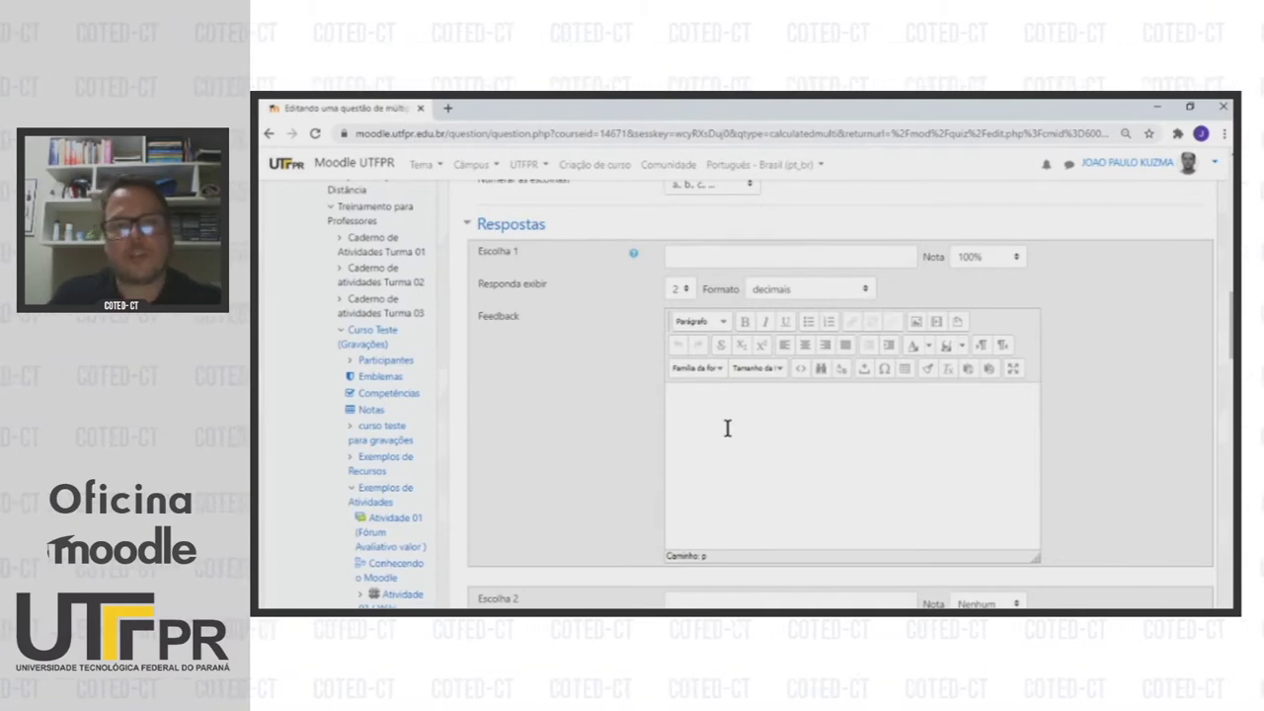
pyautogui.scroll(2, 726, 427)
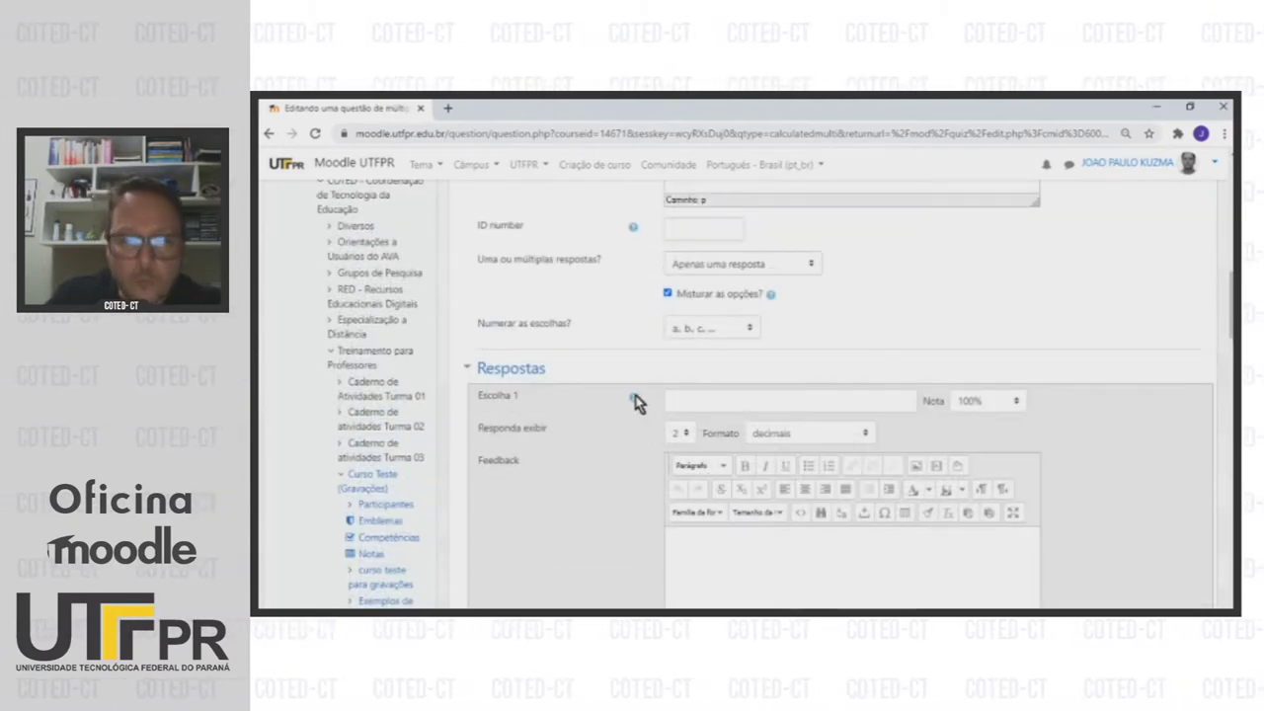
pyautogui.moveTo(634, 404)
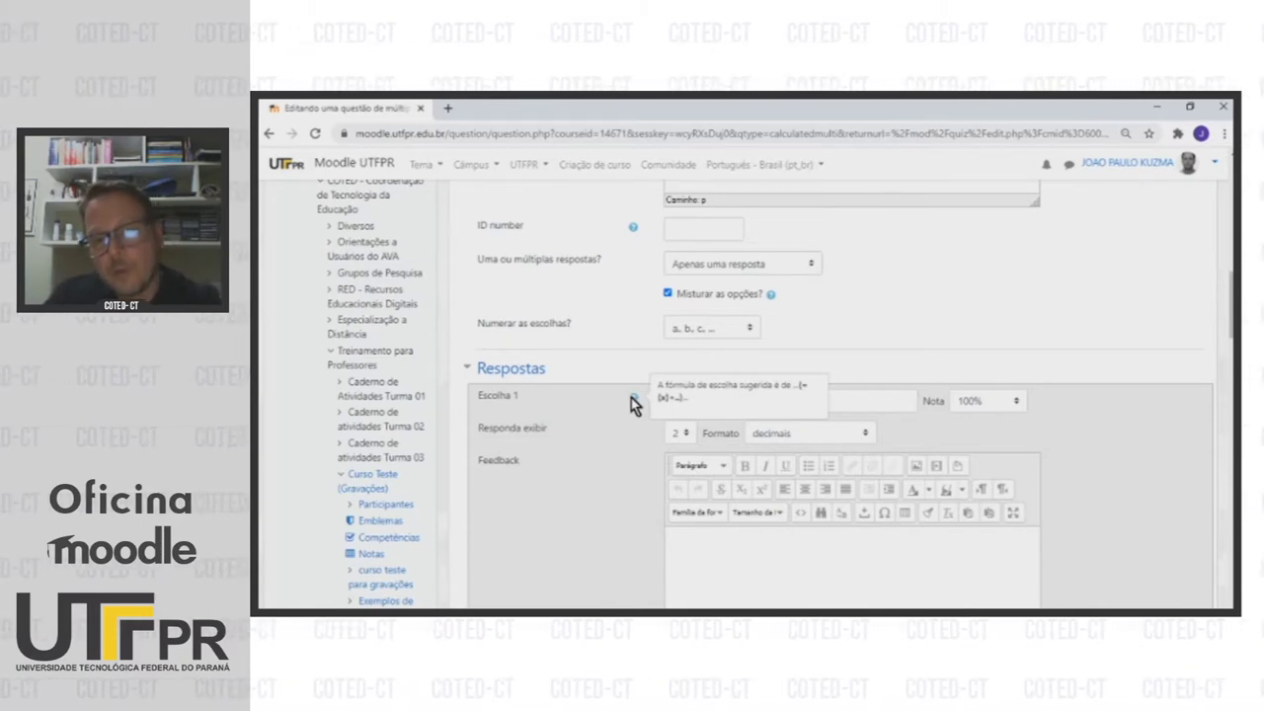
pyautogui.click(846, 397)
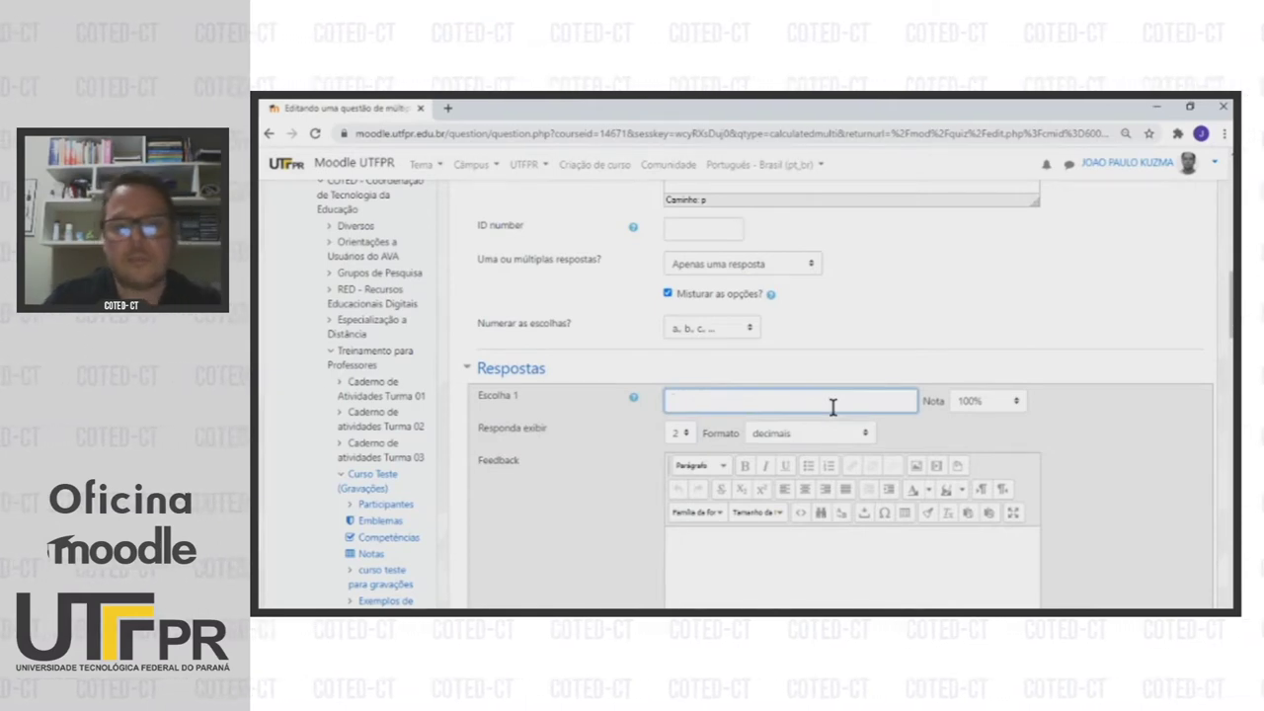
pyautogui.write('15+{velocidade}*{tempo}')
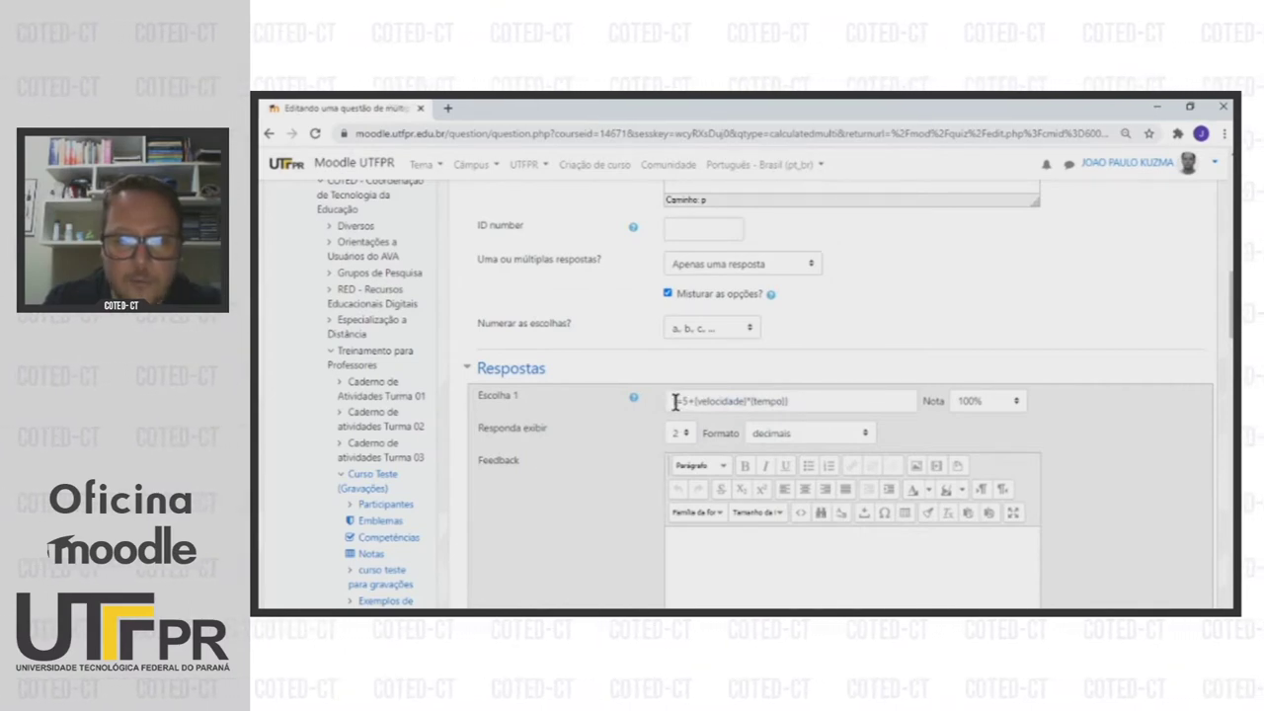
pyautogui.click(675, 402)
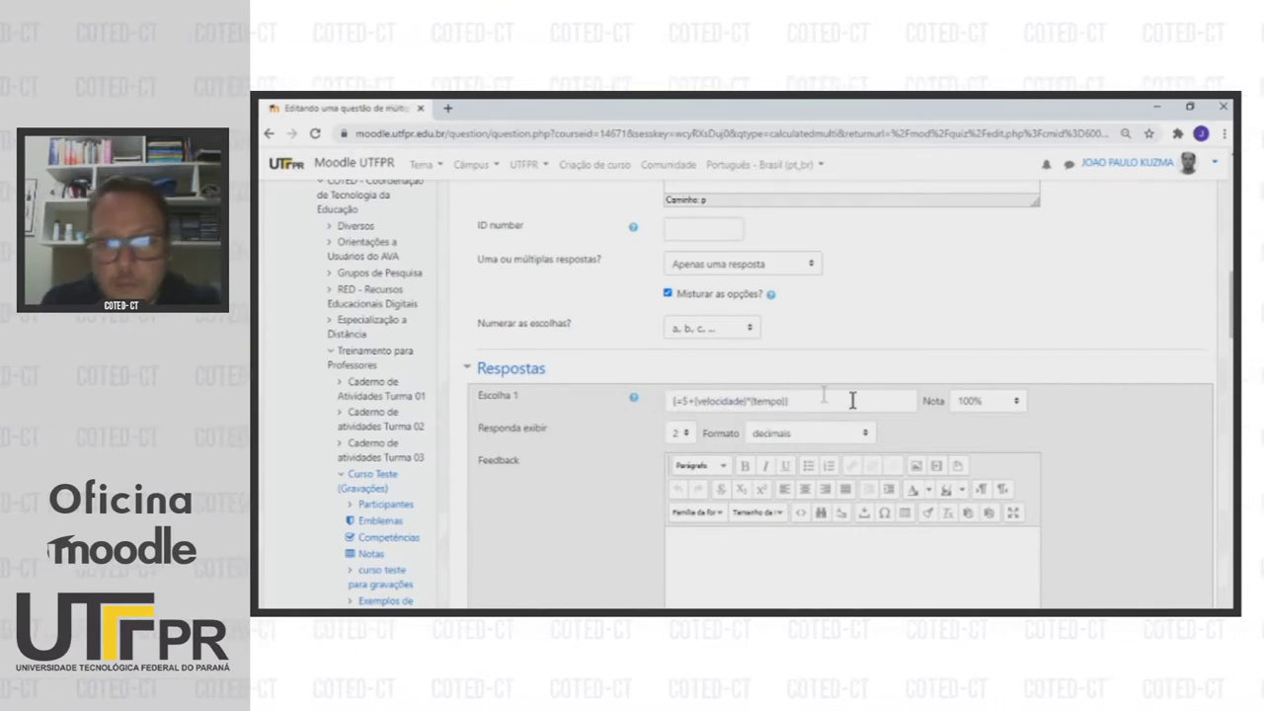
pyautogui.click(802, 401)
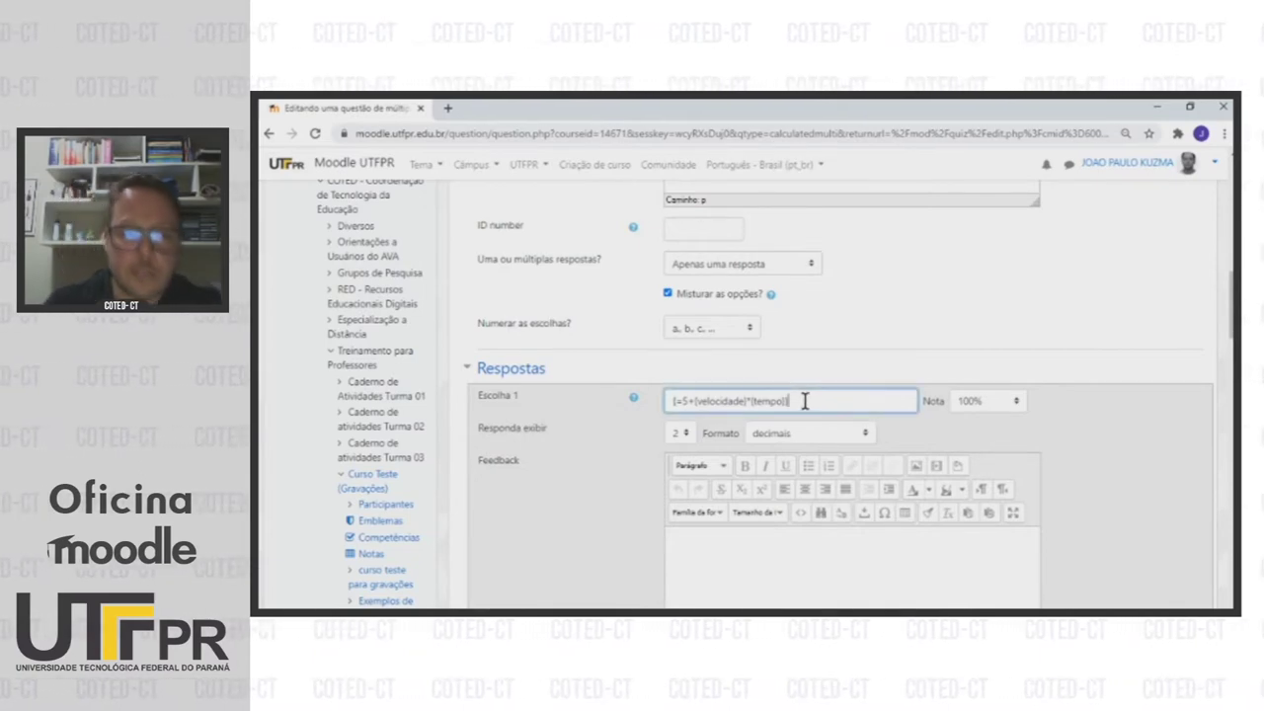
# - Check the Escolha 1 formula against its help hint and the variables in the question text, and look over the remaining answer choices
pyautogui.click(633, 399)
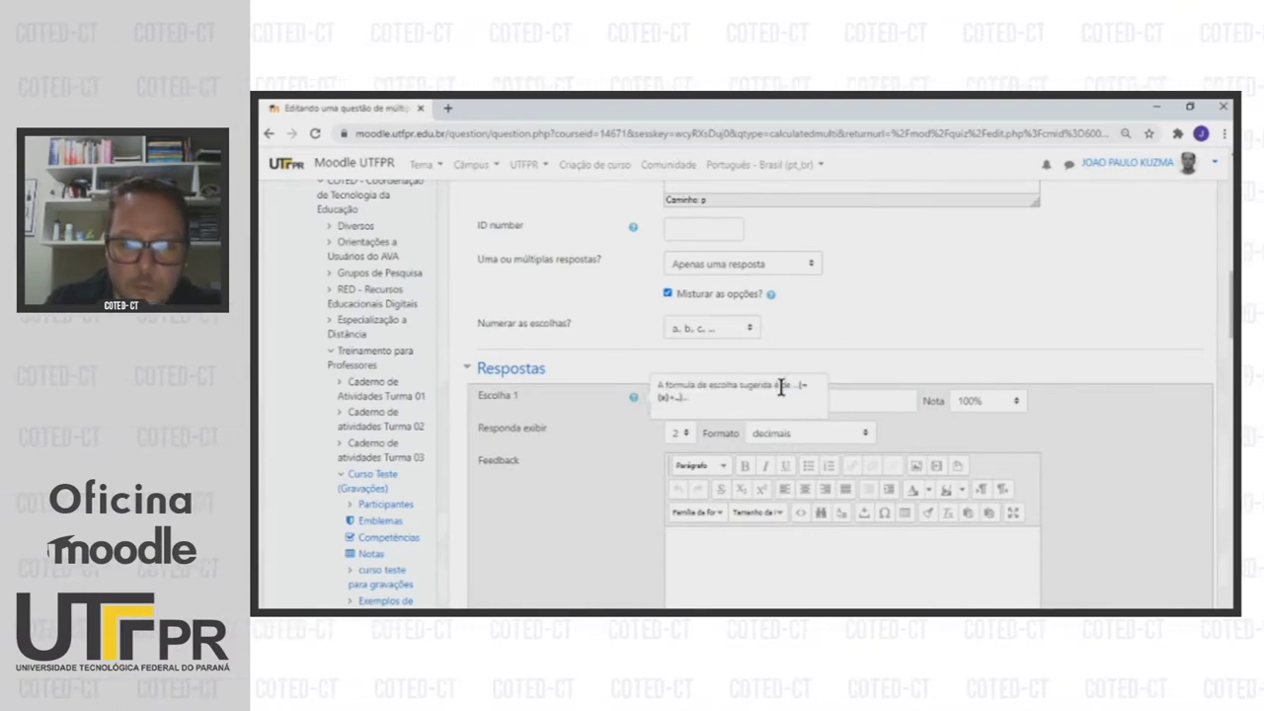
pyautogui.click(601, 436)
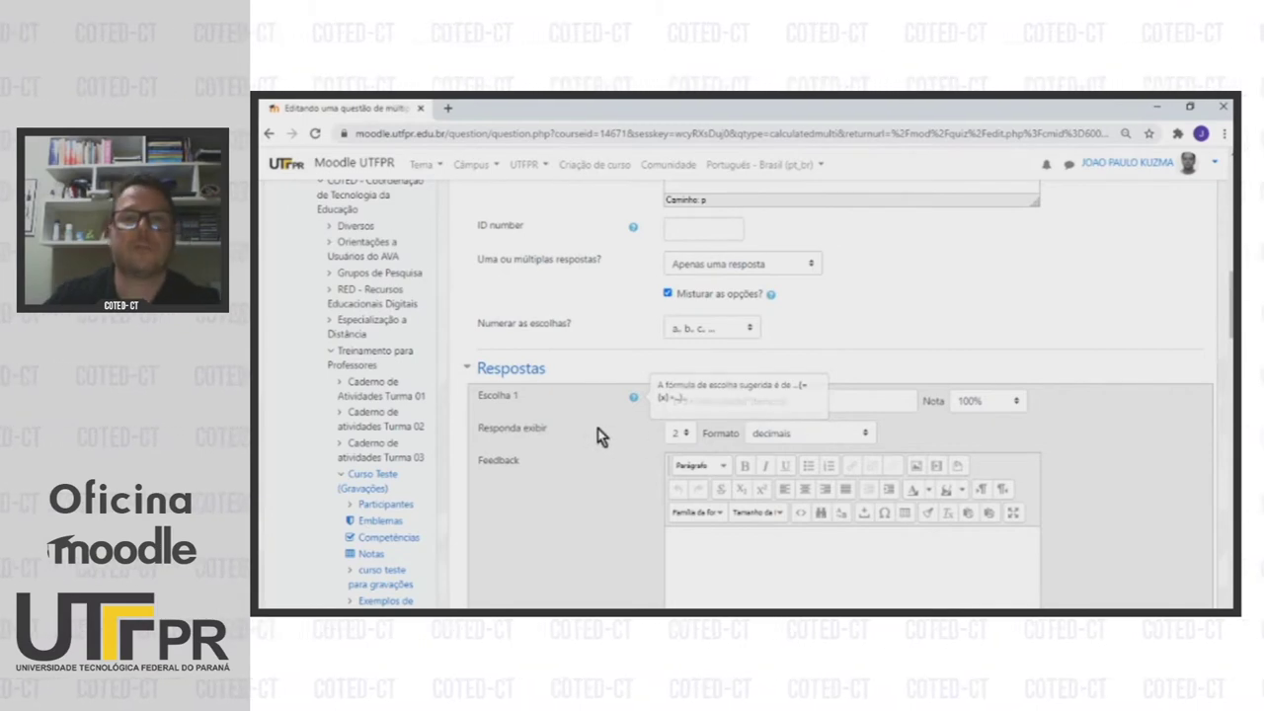
pyautogui.scroll(-2, 606, 426)
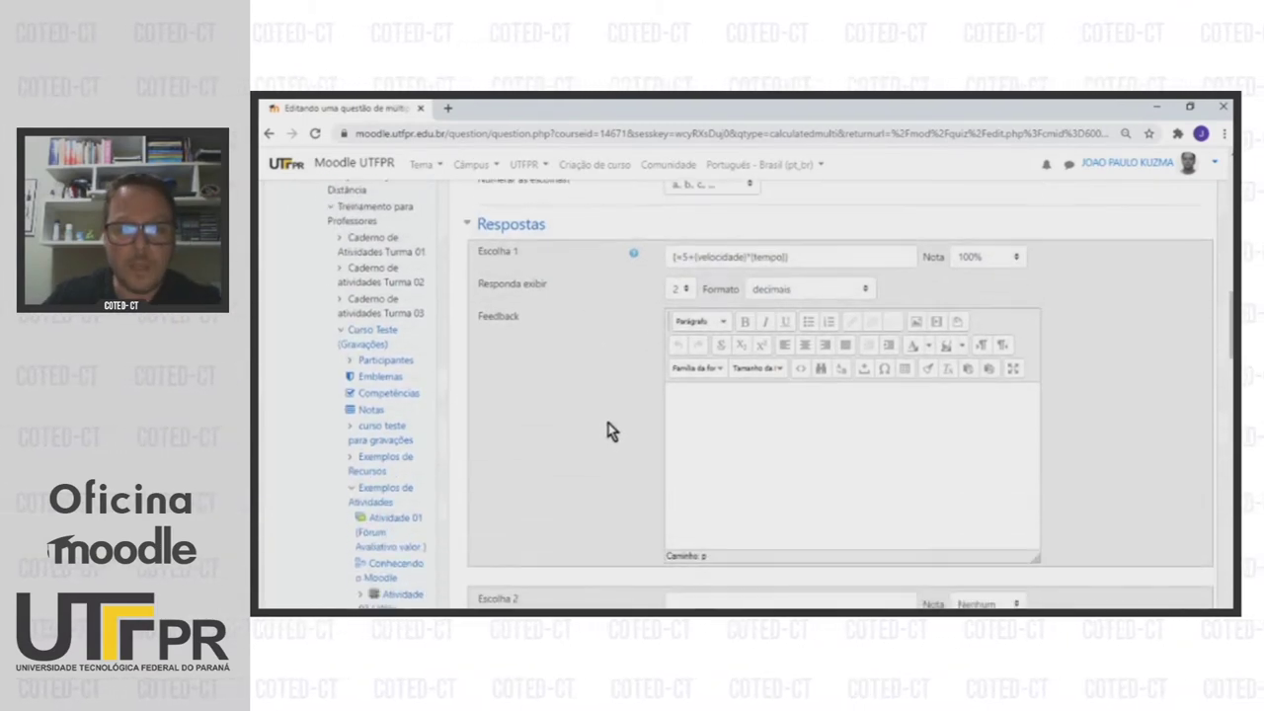
pyautogui.scroll(-5, 606, 430)
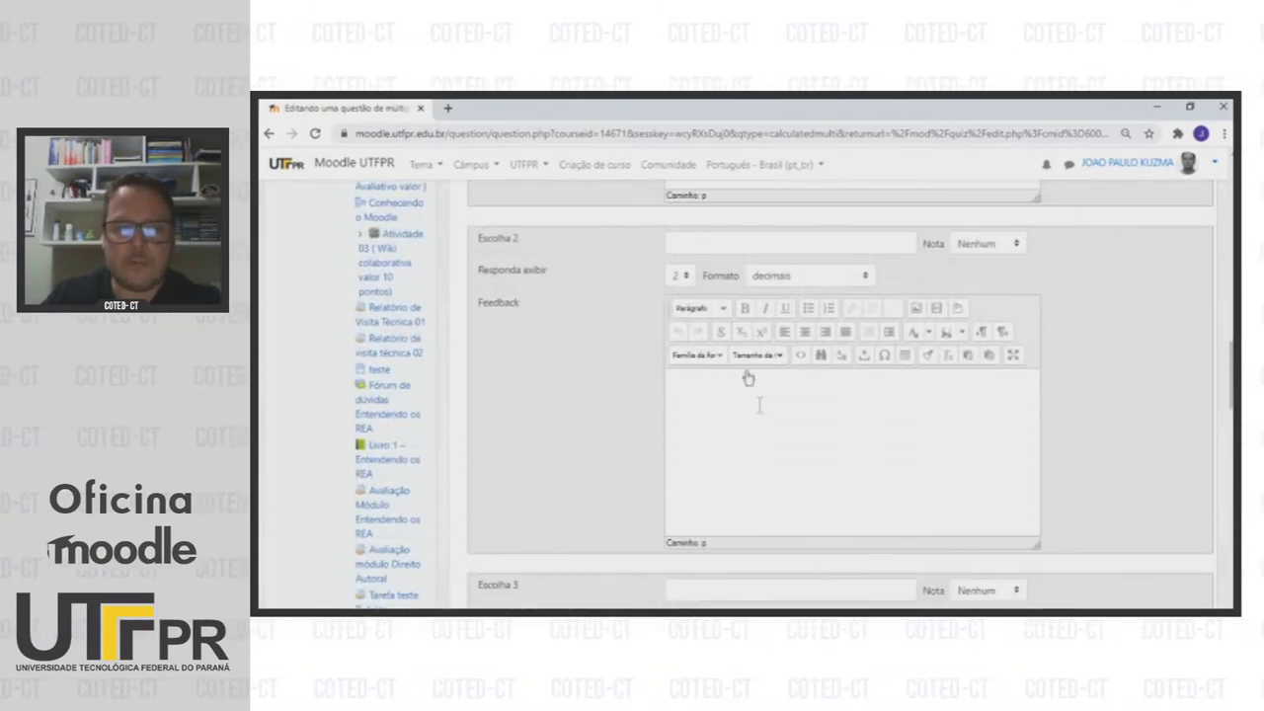
pyautogui.scroll(-10, 748, 378)
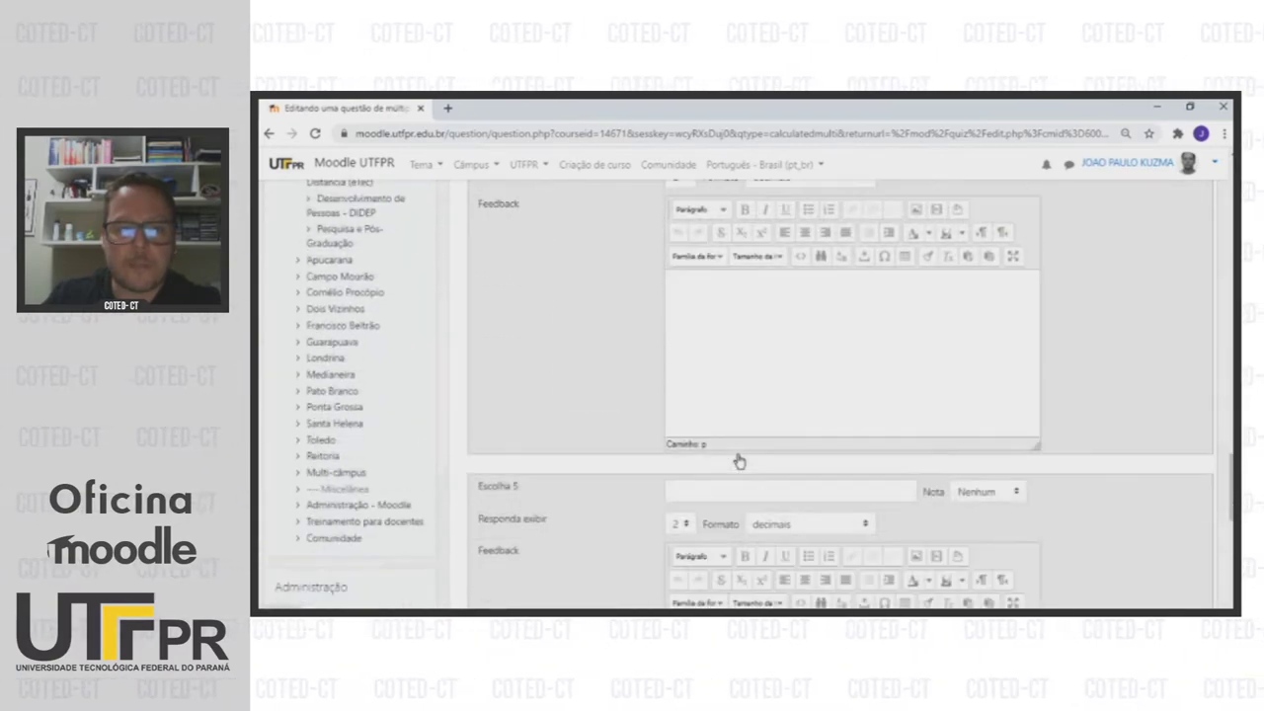
pyautogui.scroll(15, 737, 455)
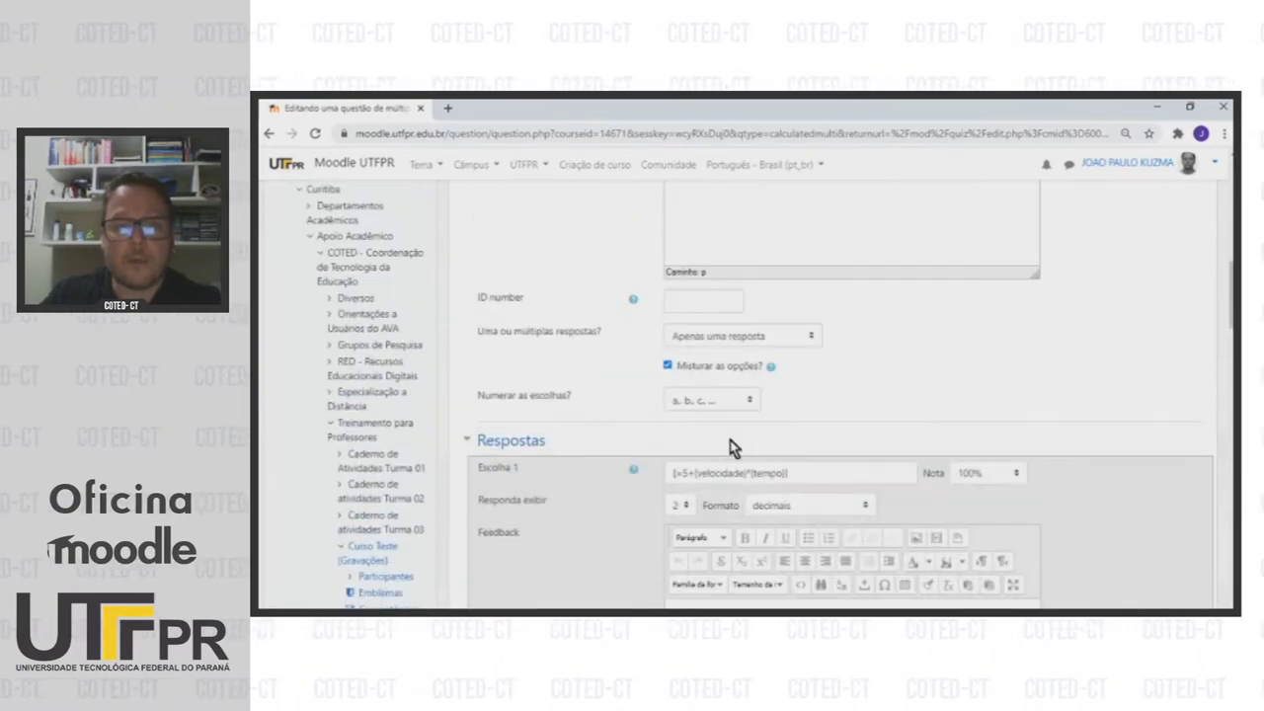
pyautogui.scroll(9, 729, 444)
pyautogui.scroll(-2, 800, 457)
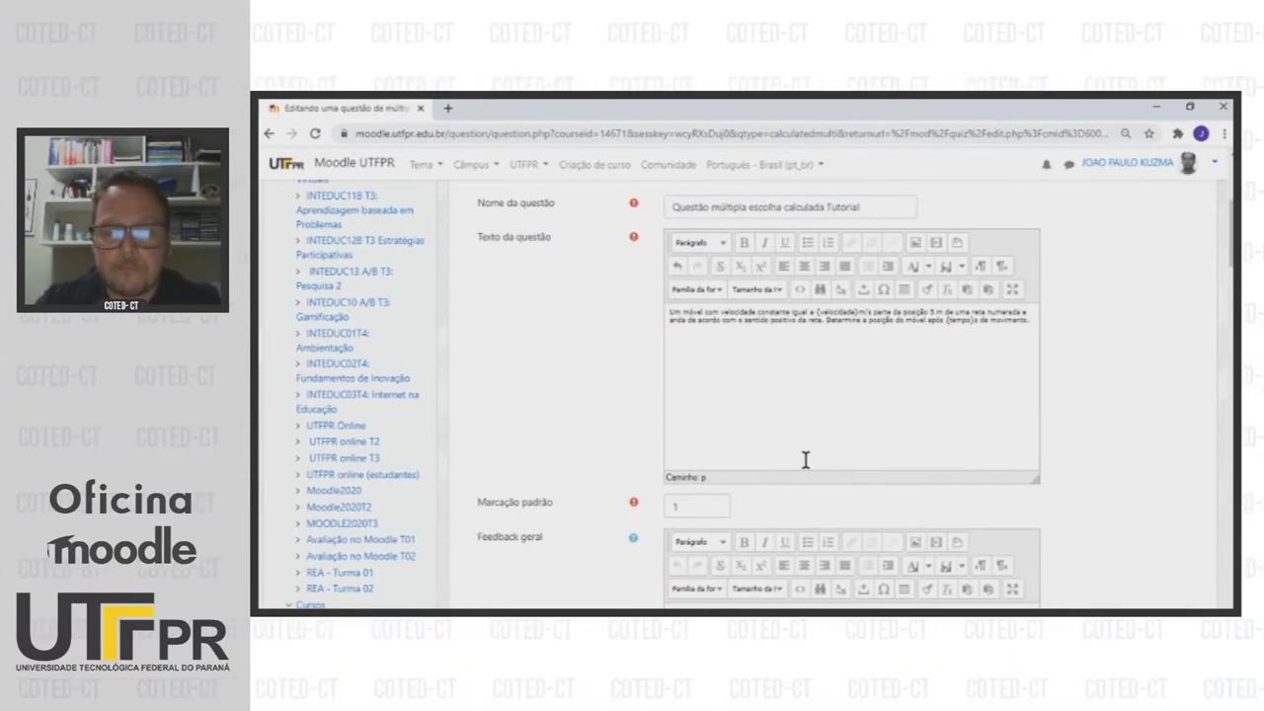
pyautogui.scroll(-6, 806, 461)
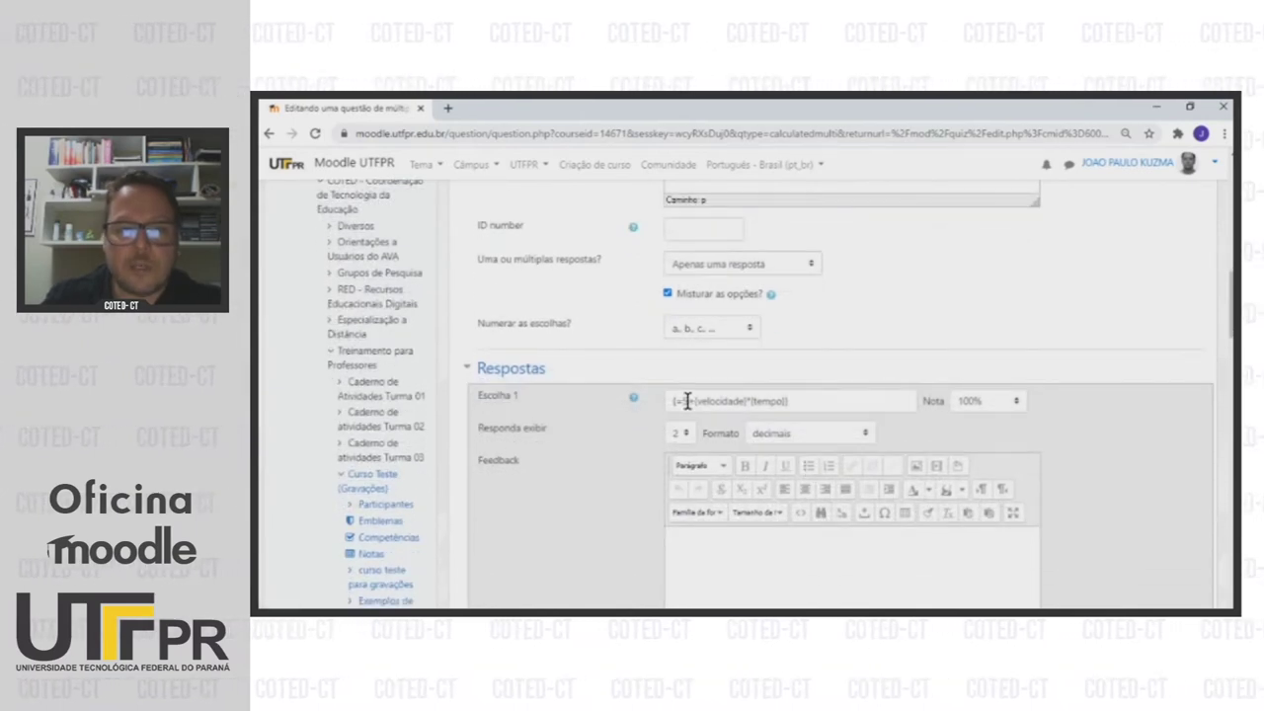
pyautogui.click(686, 399)
pyautogui.write('5+')
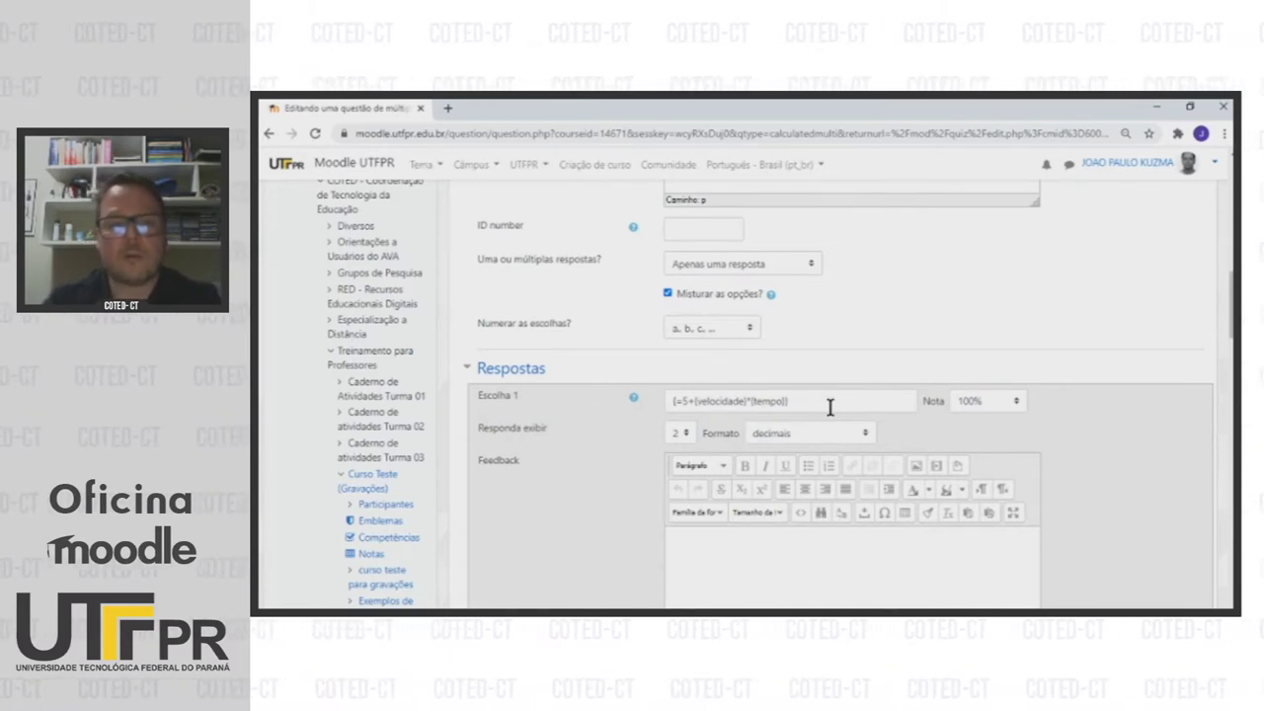
# - Fill in the wrong answers: {={velocidade}*{tempo}} as Escolha 2, a formula using only {tempo} as Escolha 3, and {=5*{velocidade}} as Escolha 4
pyautogui.scroll(-1, 684, 486)
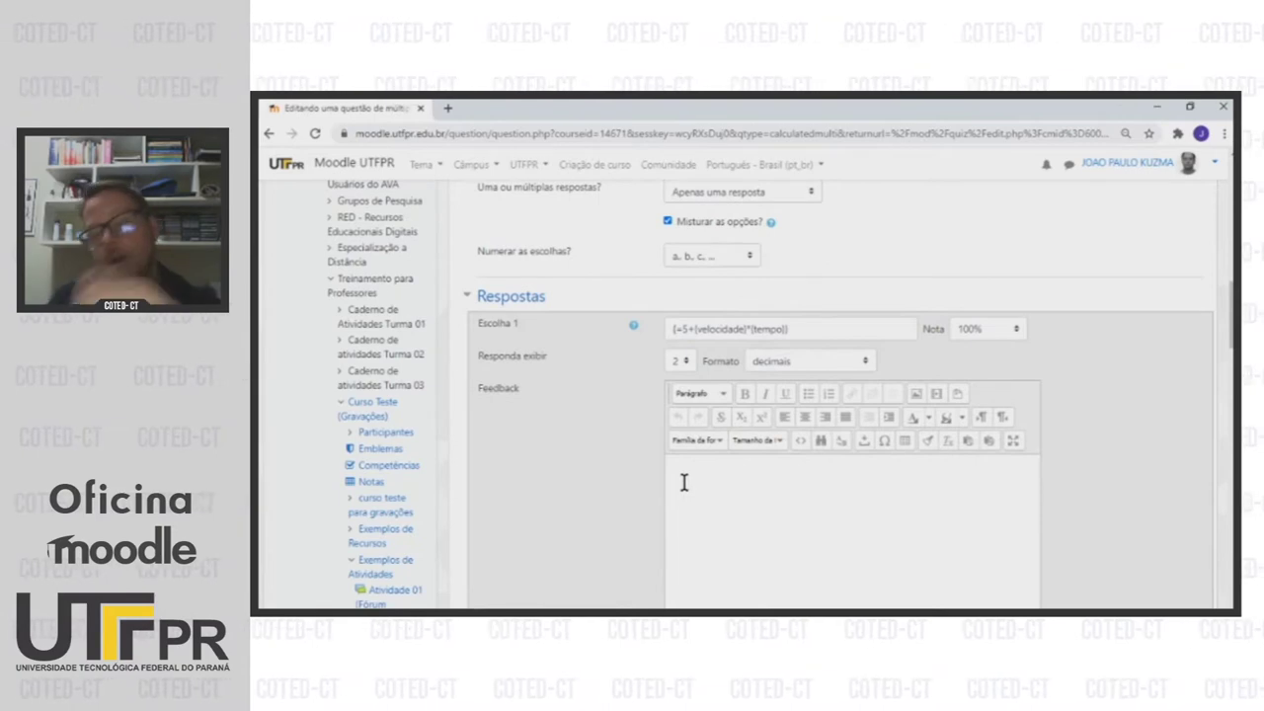
pyautogui.scroll(4, 681, 475)
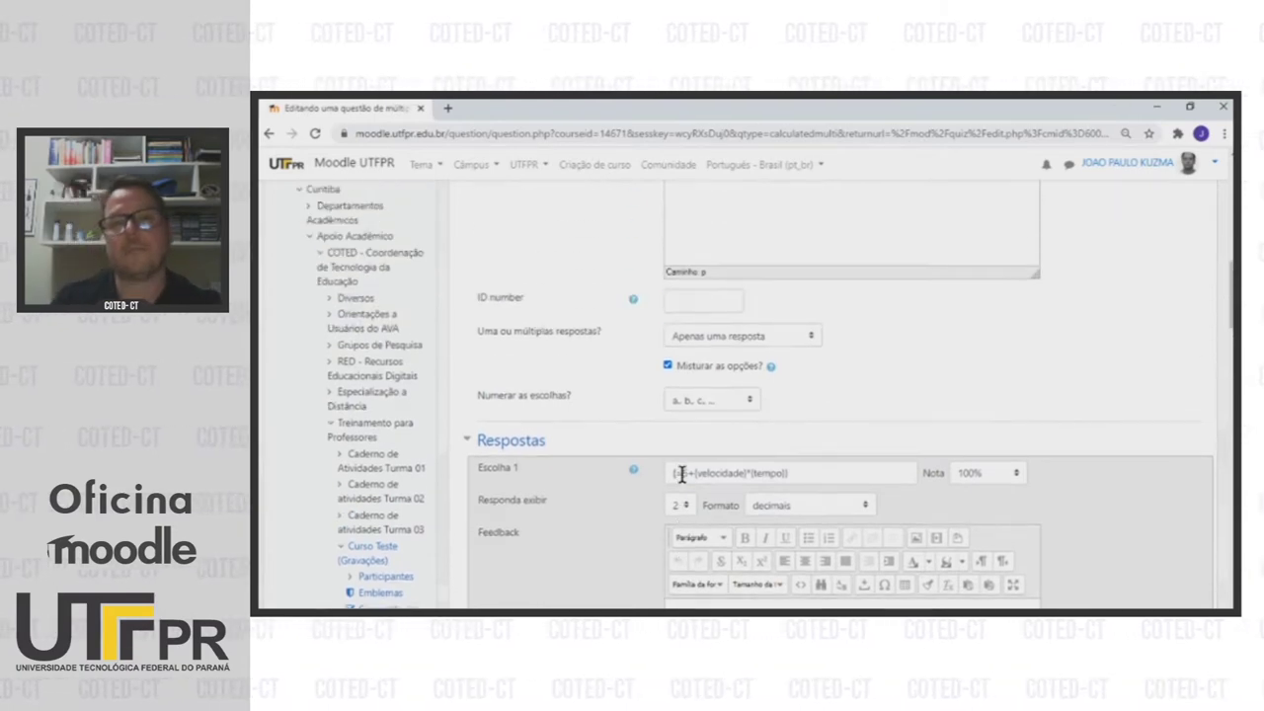
pyautogui.scroll(-6, 777, 391)
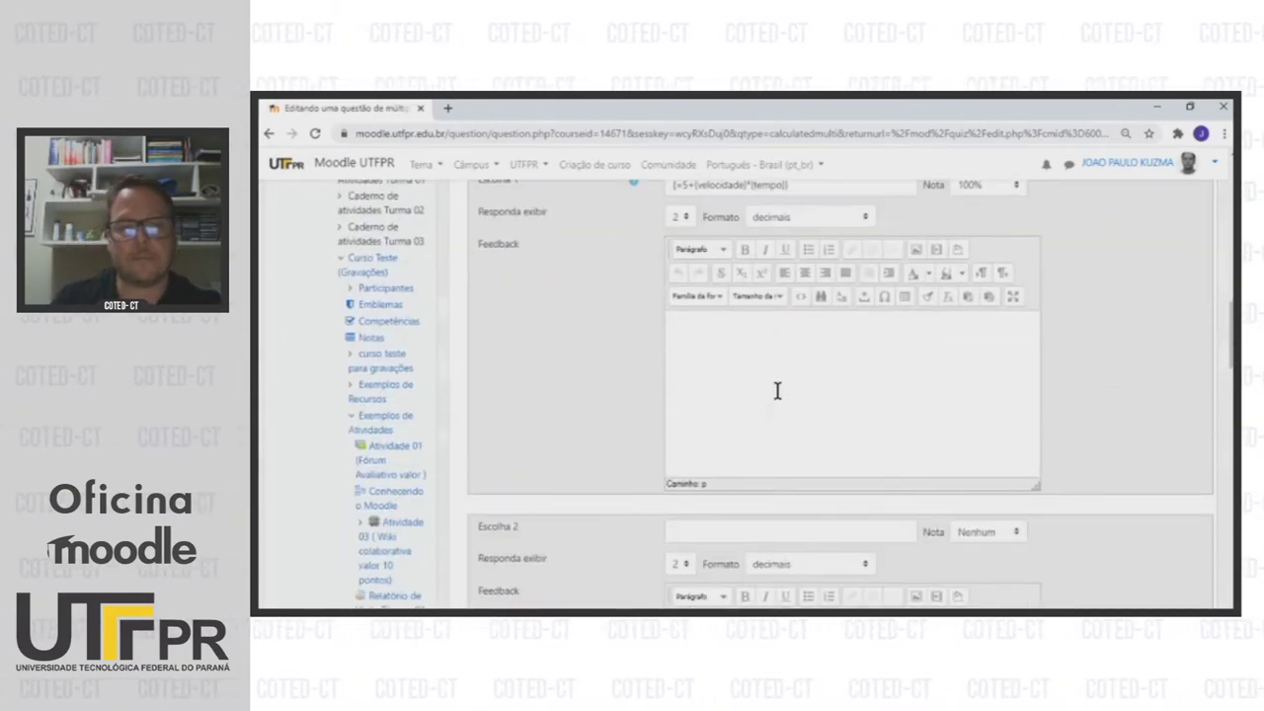
pyautogui.scroll(2, 1086, 285)
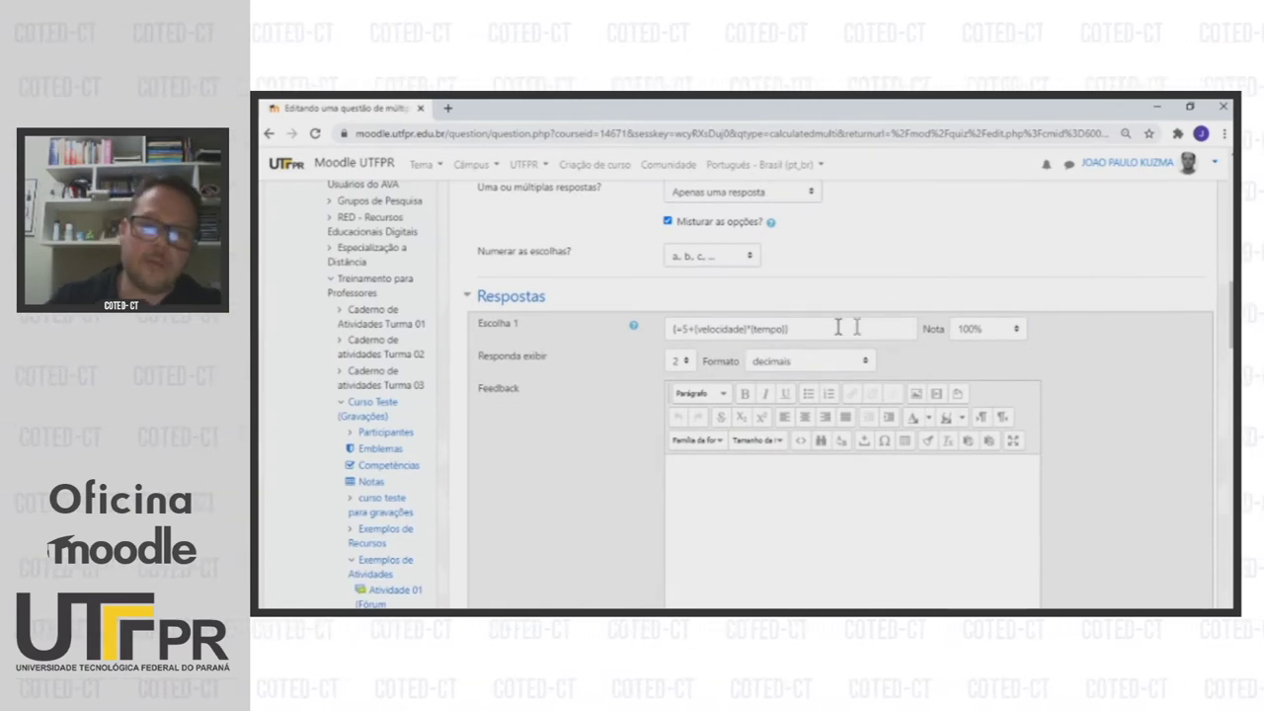
pyautogui.scroll(-3, 992, 341)
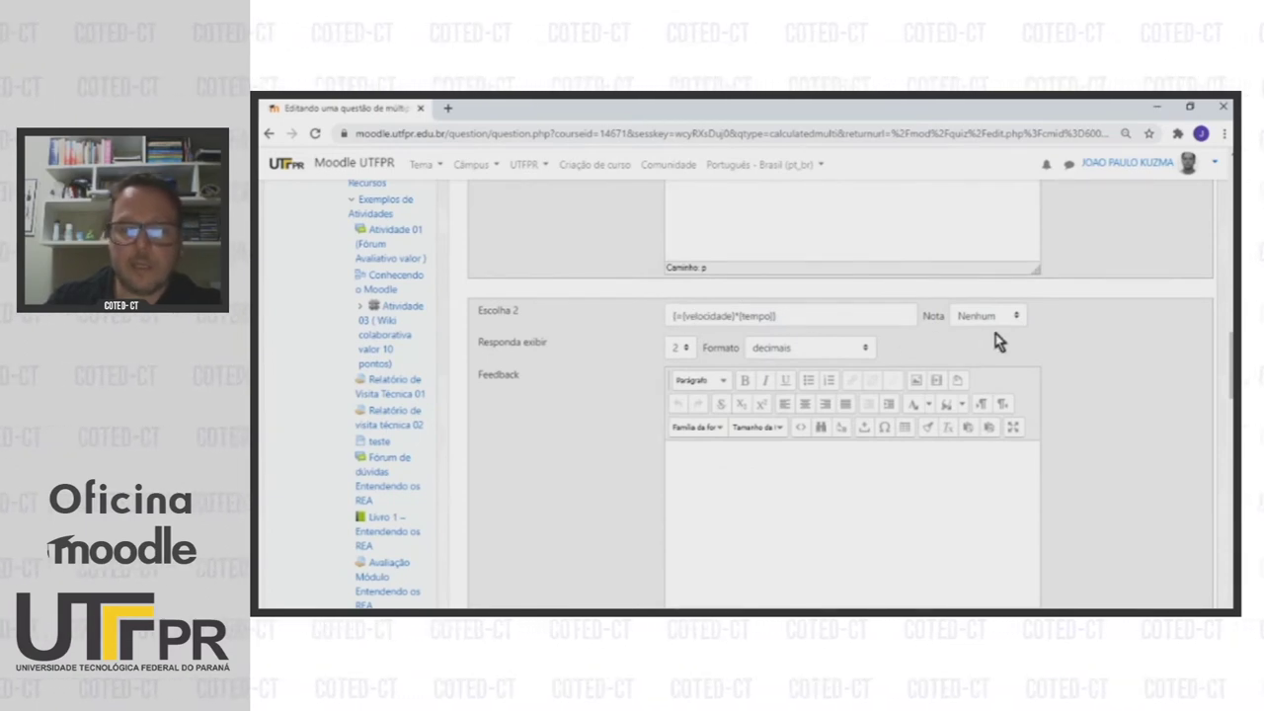
pyautogui.scroll(-1, 995, 339)
pyautogui.scroll(-4, 995, 339)
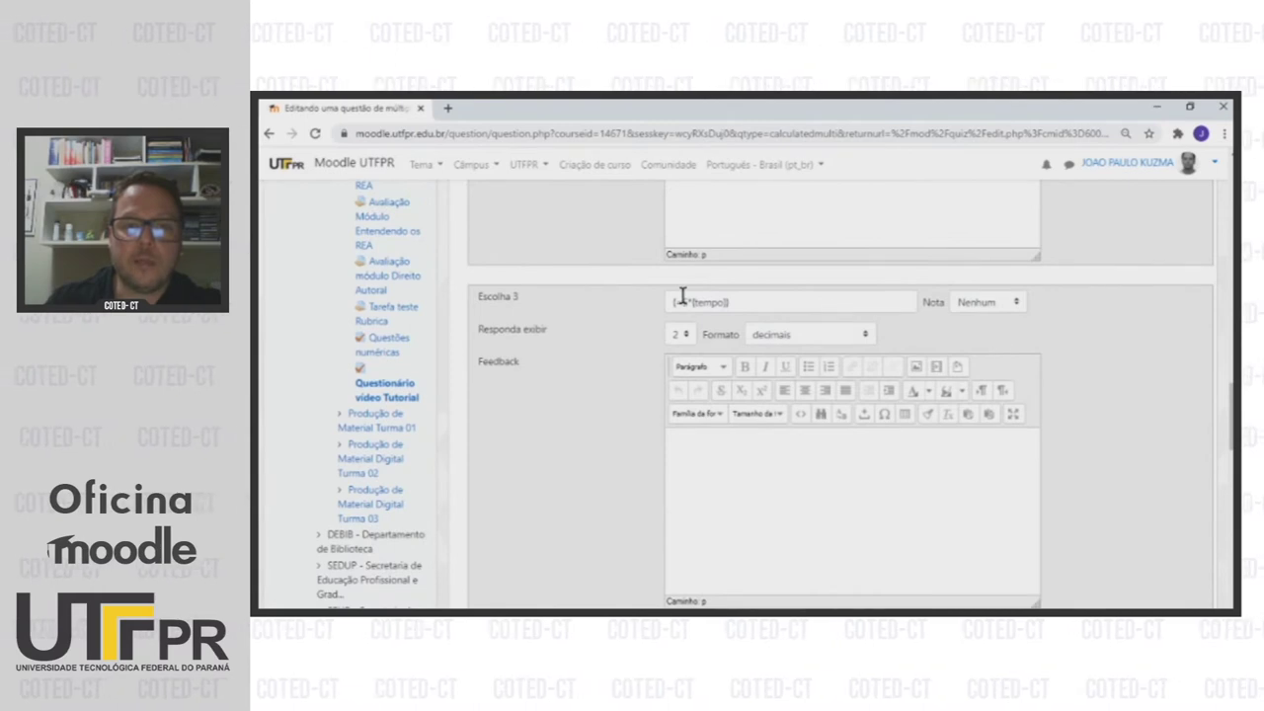
pyautogui.scroll(-5, 995, 307)
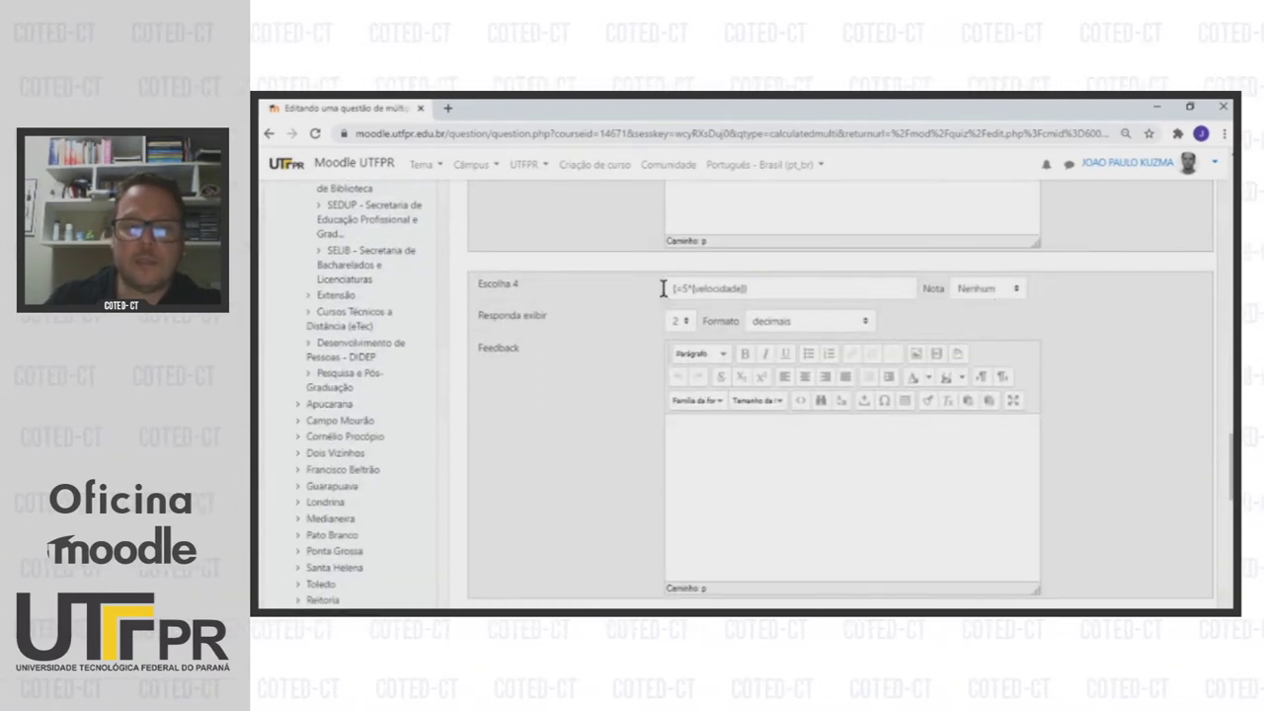
pyautogui.scroll(-2, 1026, 301)
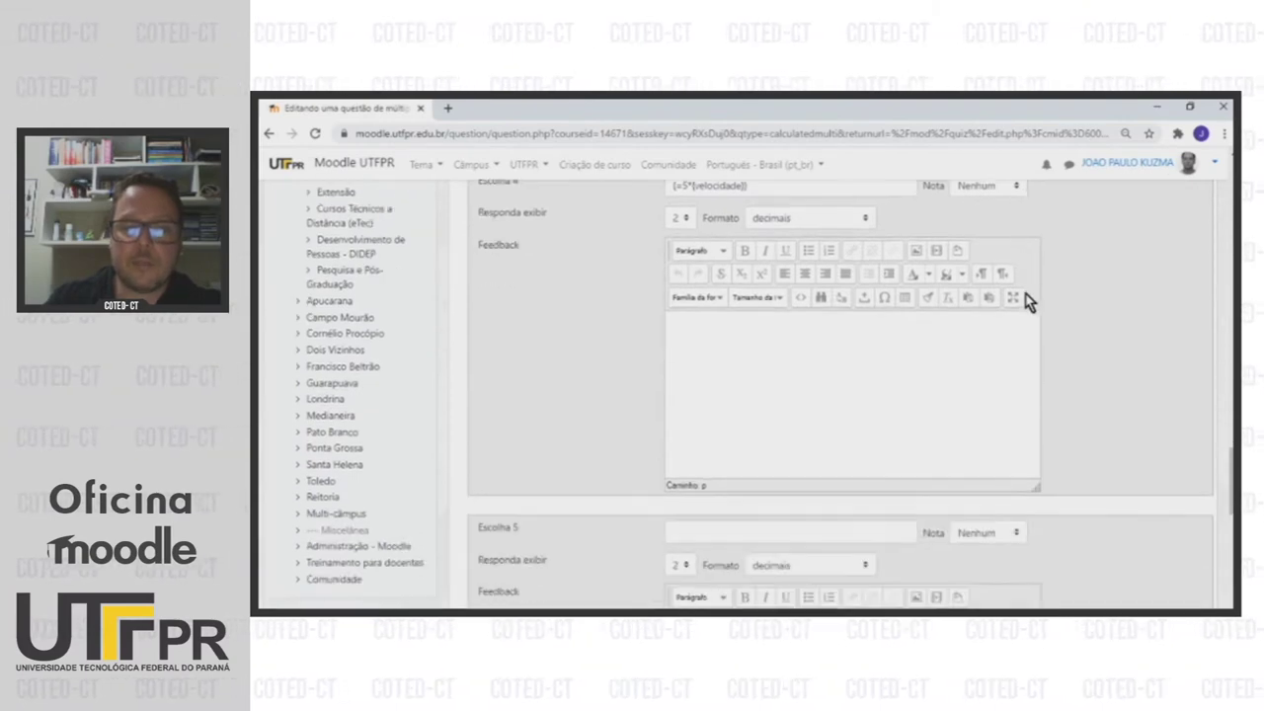
pyautogui.scroll(-5, 1027, 301)
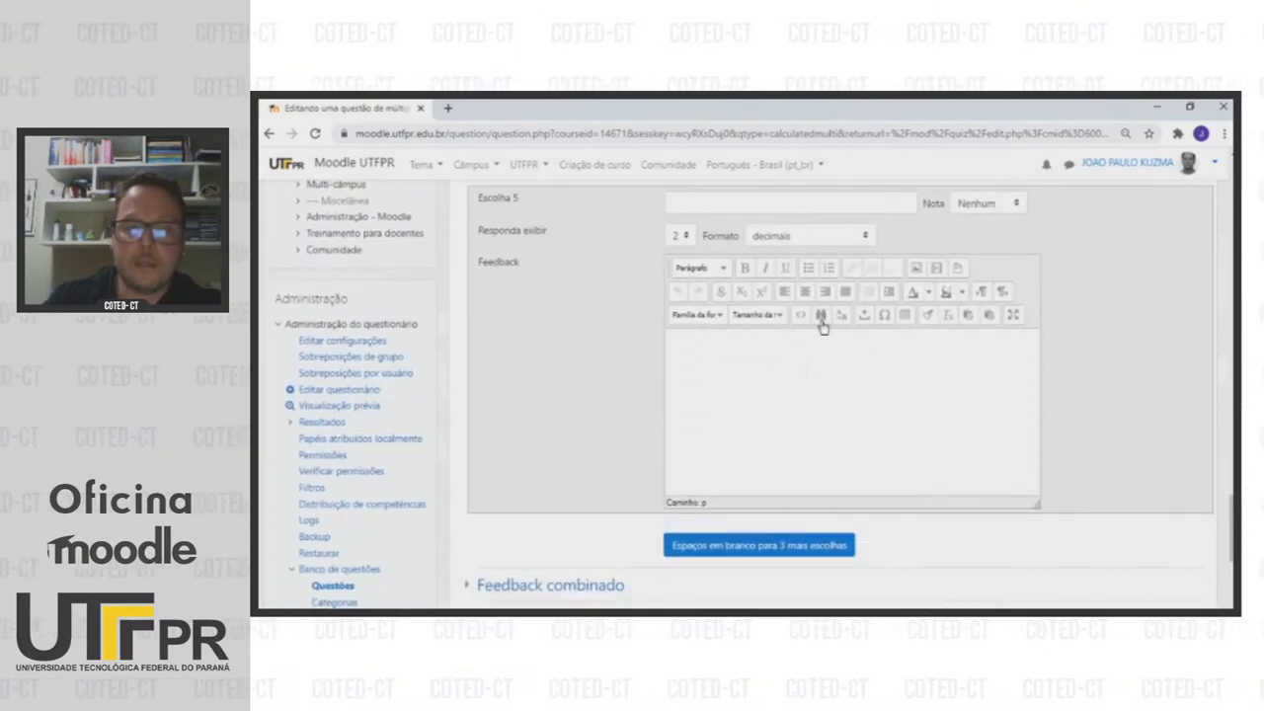
# - Leave Escolha 5 empty and save the question to continue to the wildcard dataset properties
pyautogui.click(813, 545)
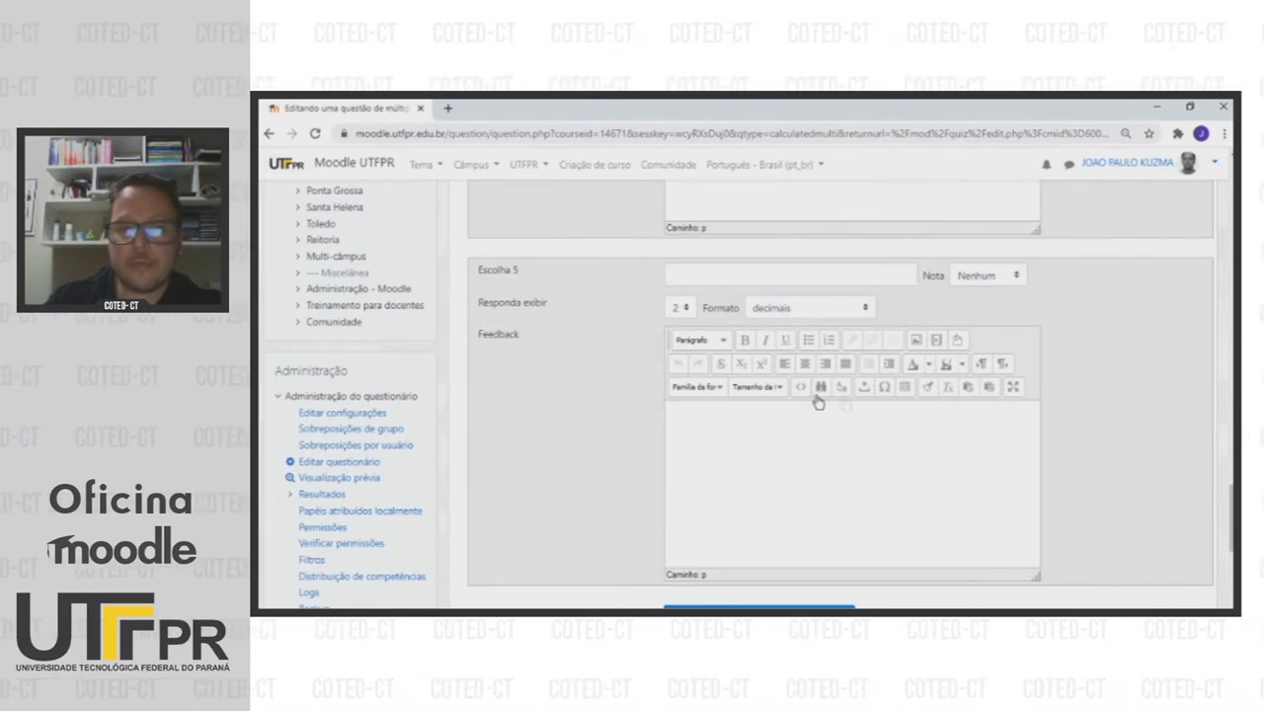
pyautogui.scroll(-2, 928, 411)
pyautogui.scroll(-2, 925, 401)
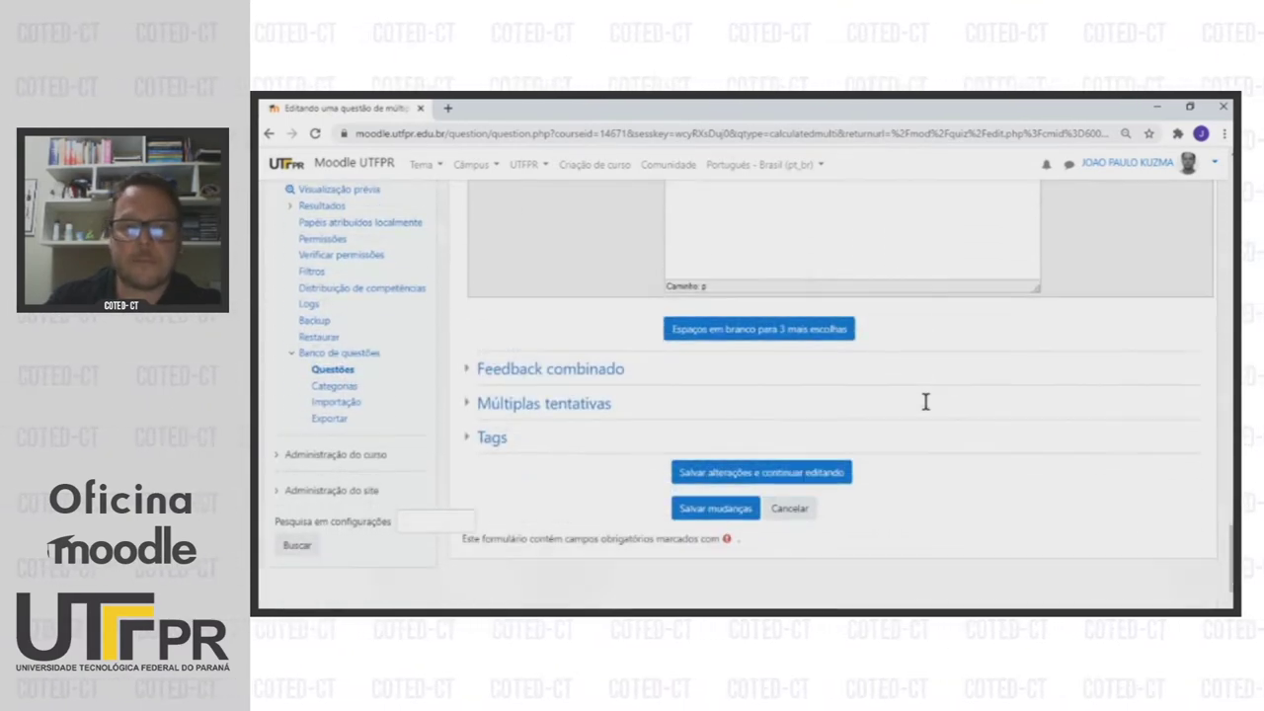
pyautogui.scroll(-1, 925, 412)
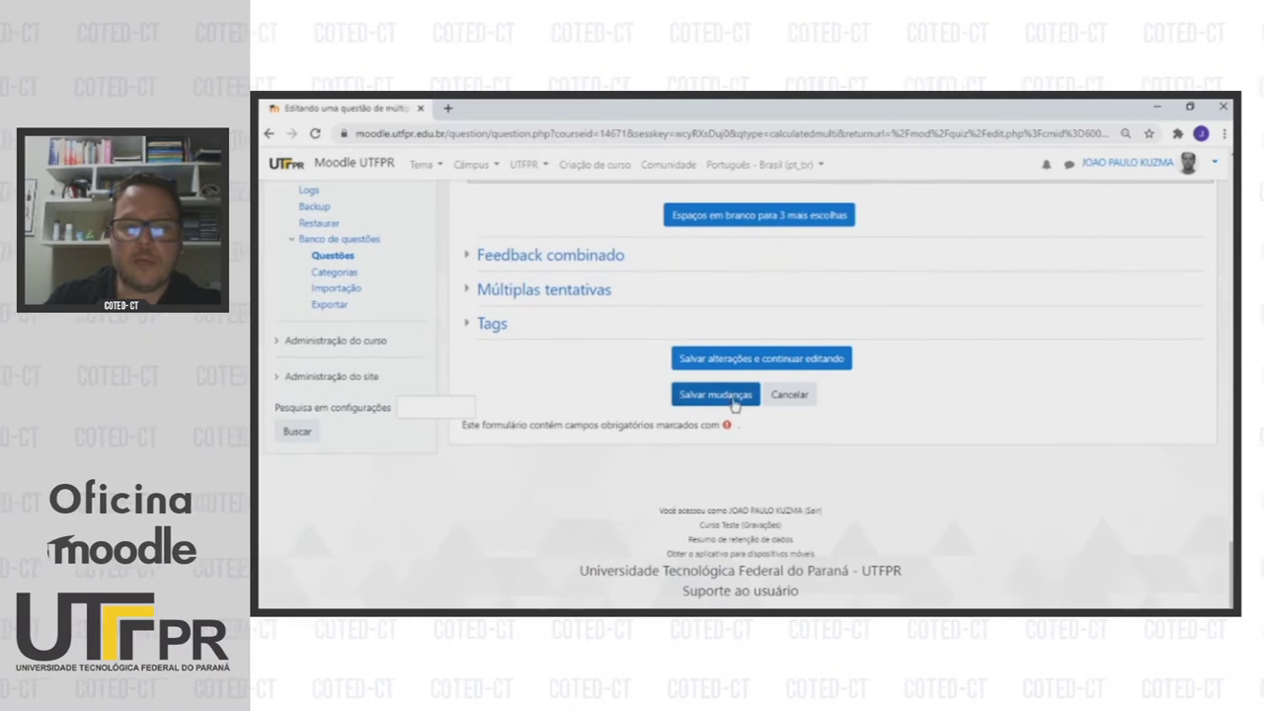
pyautogui.click(715, 394)
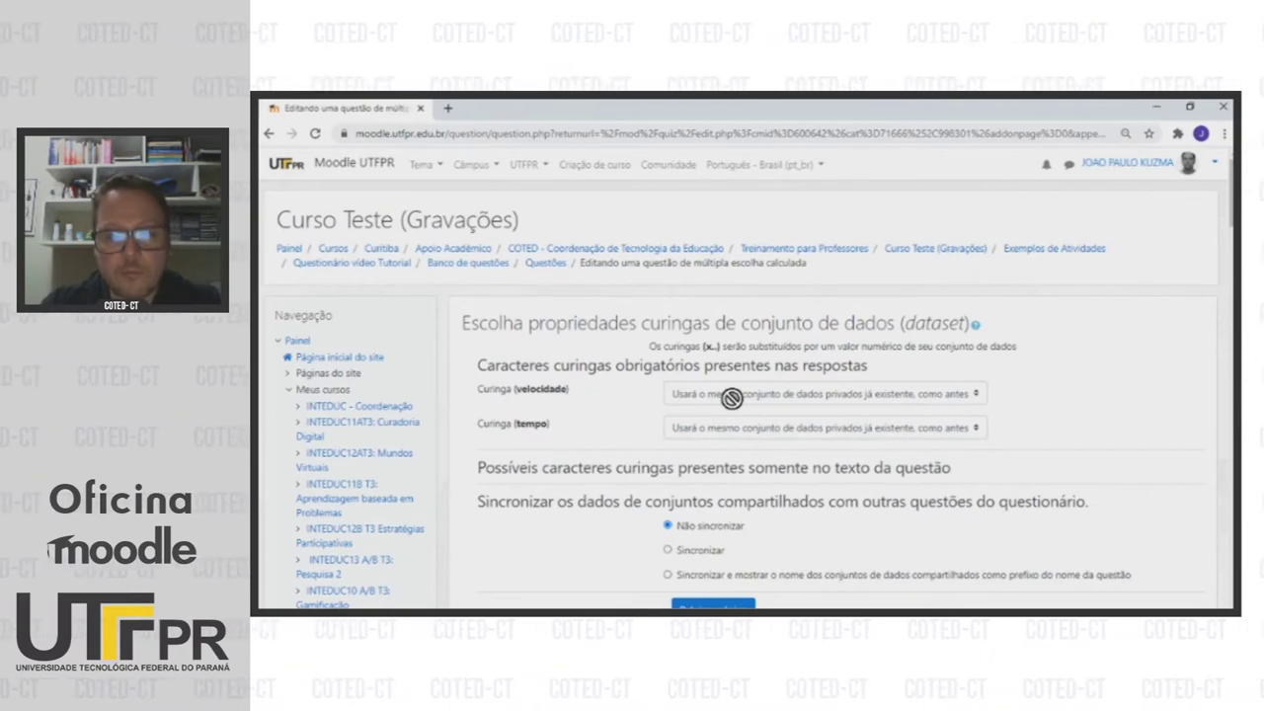
# - Keep the existing private datasets for velocidade and tempo without synchronization, and continue to the wildcard dataset editing page
pyautogui.scroll(-3, 1045, 337)
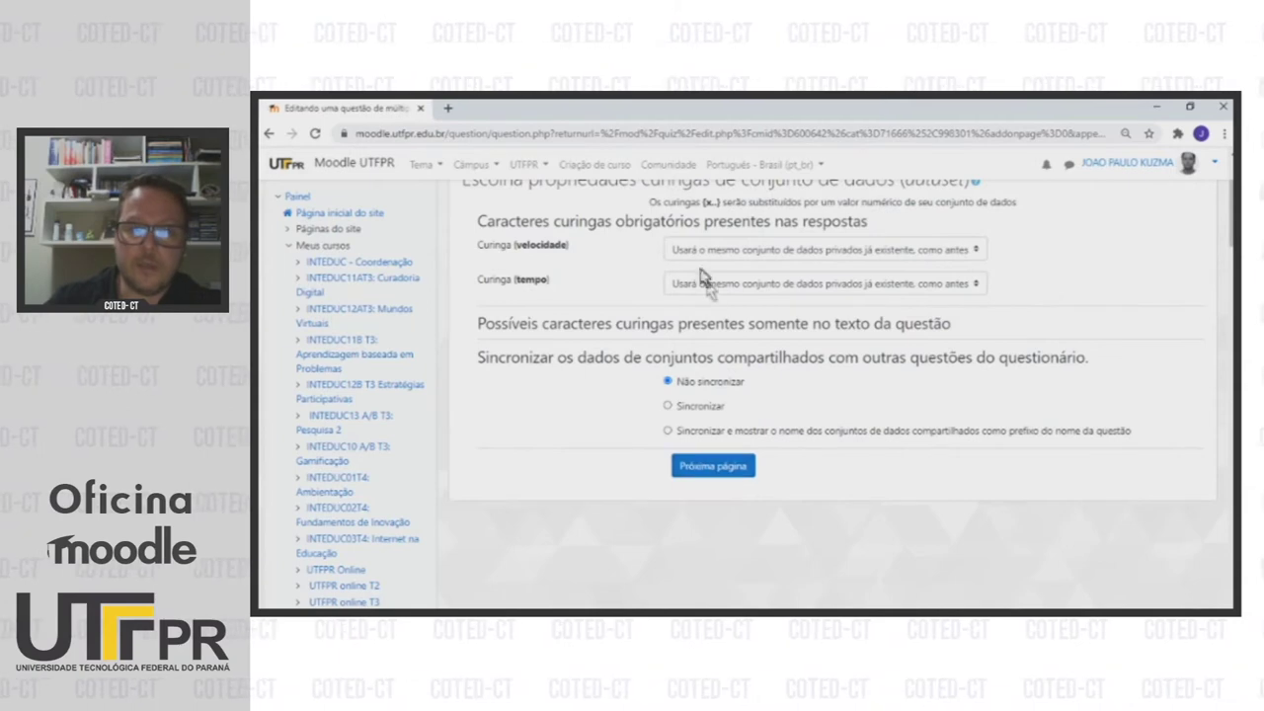
pyautogui.click(689, 478)
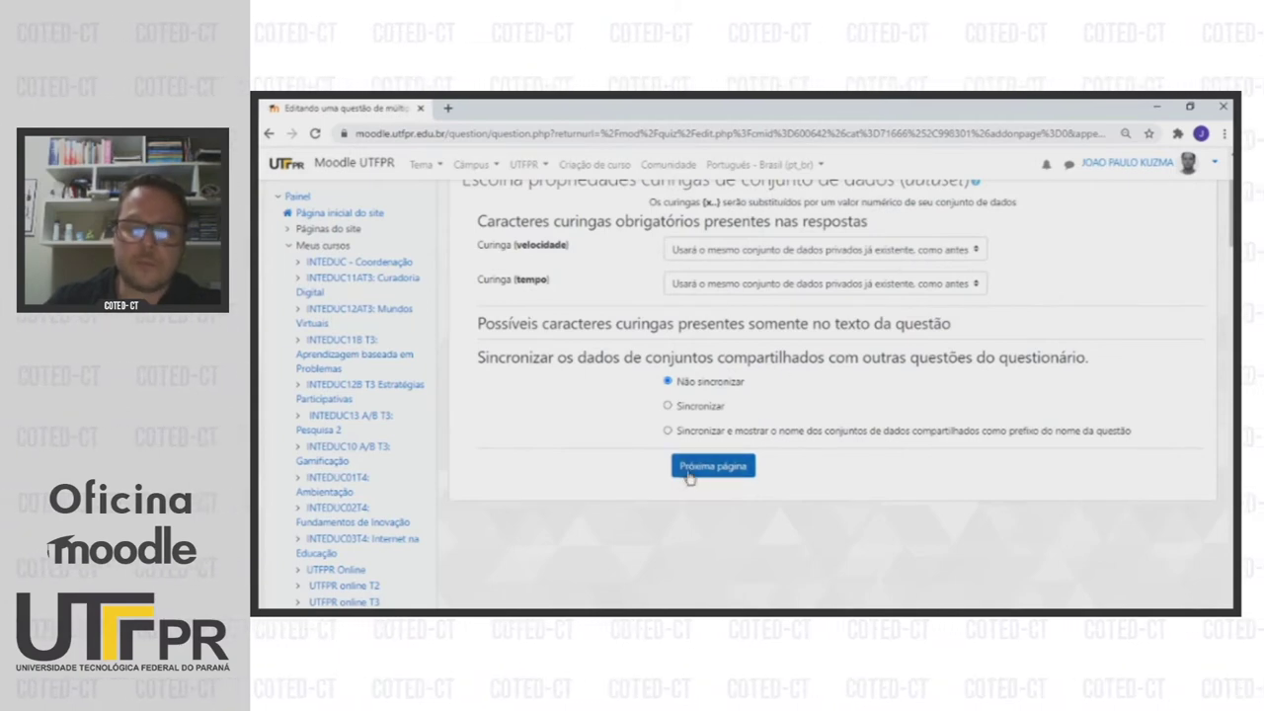
pyautogui.click(689, 478)
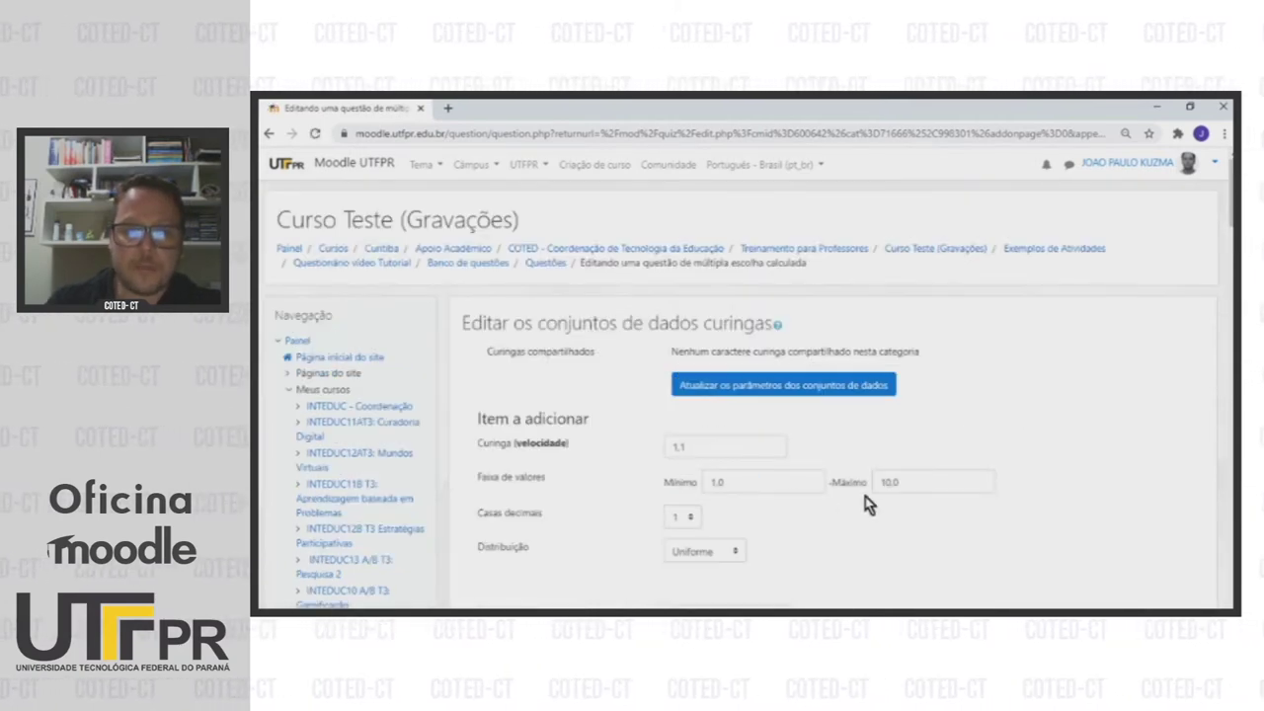
# - Review the value settings of both wildcards and set the velocidade wildcard to 0 decimal places
pyautogui.scroll(-2, 867, 504)
pyautogui.scroll(-1, 662, 435)
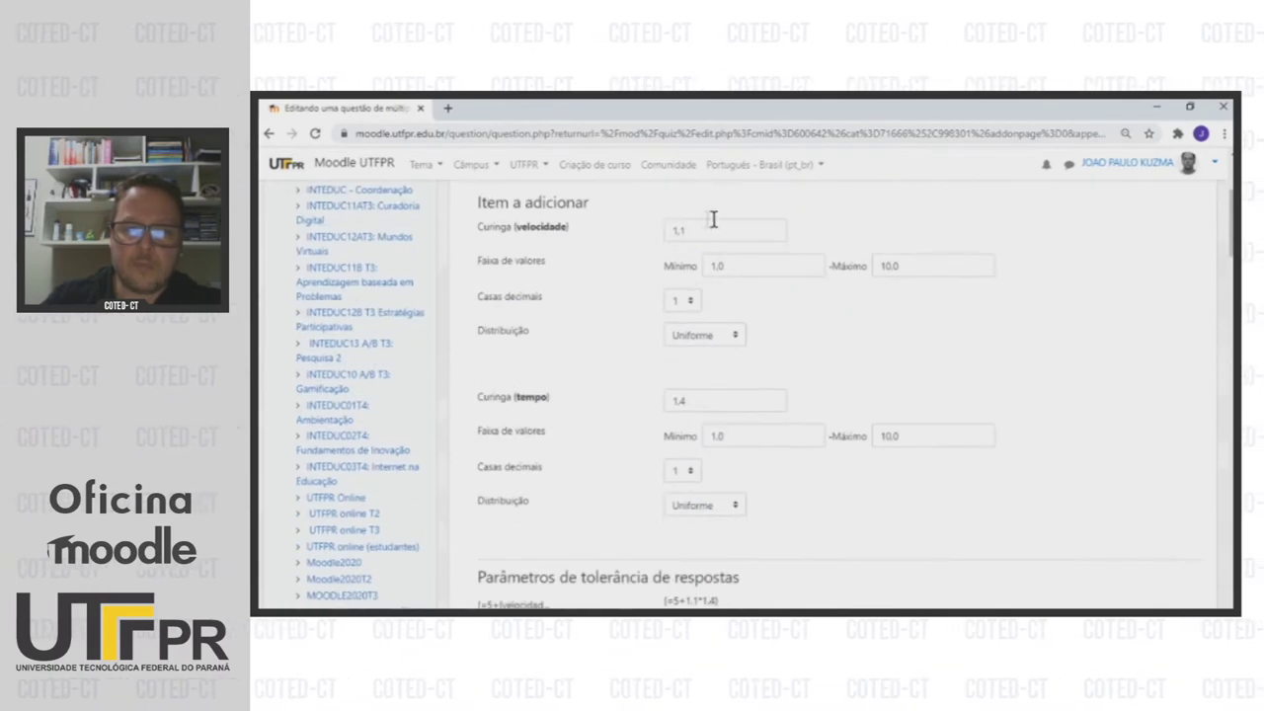
pyautogui.moveTo(702, 231); pyautogui.dragTo(666, 232)
pyautogui.click(833, 235)
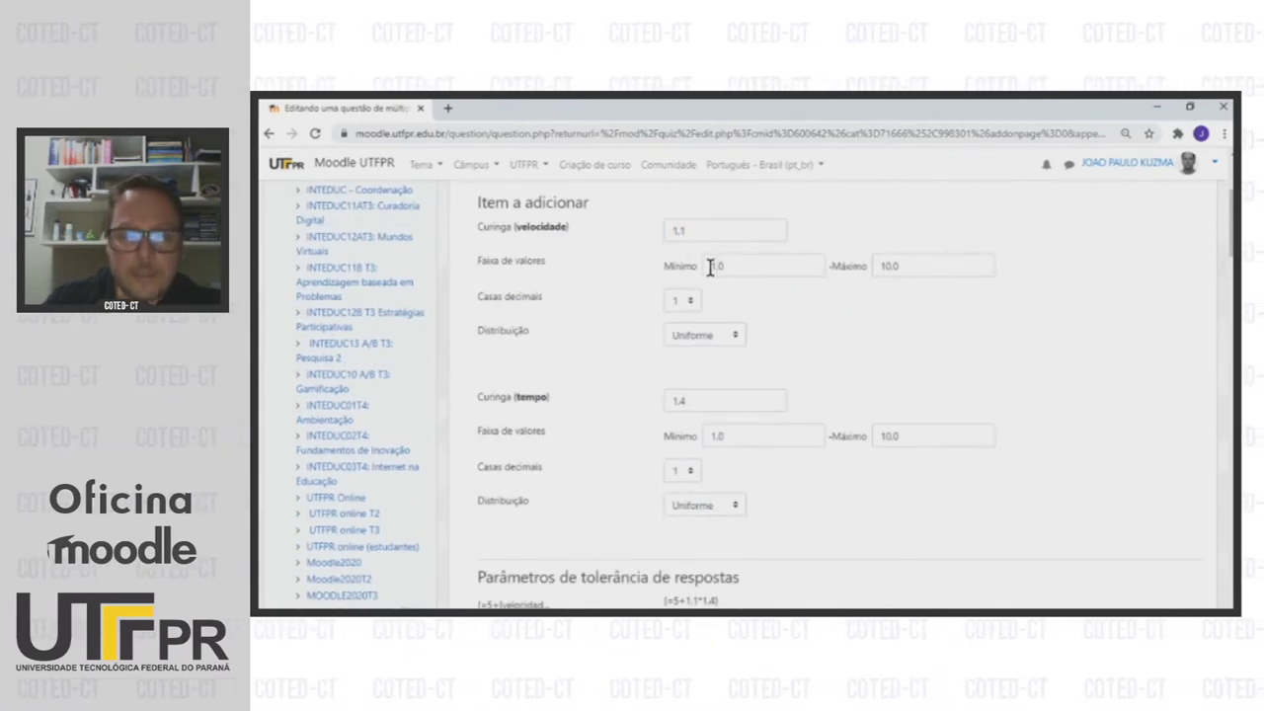
pyautogui.scroll(-1, 781, 294)
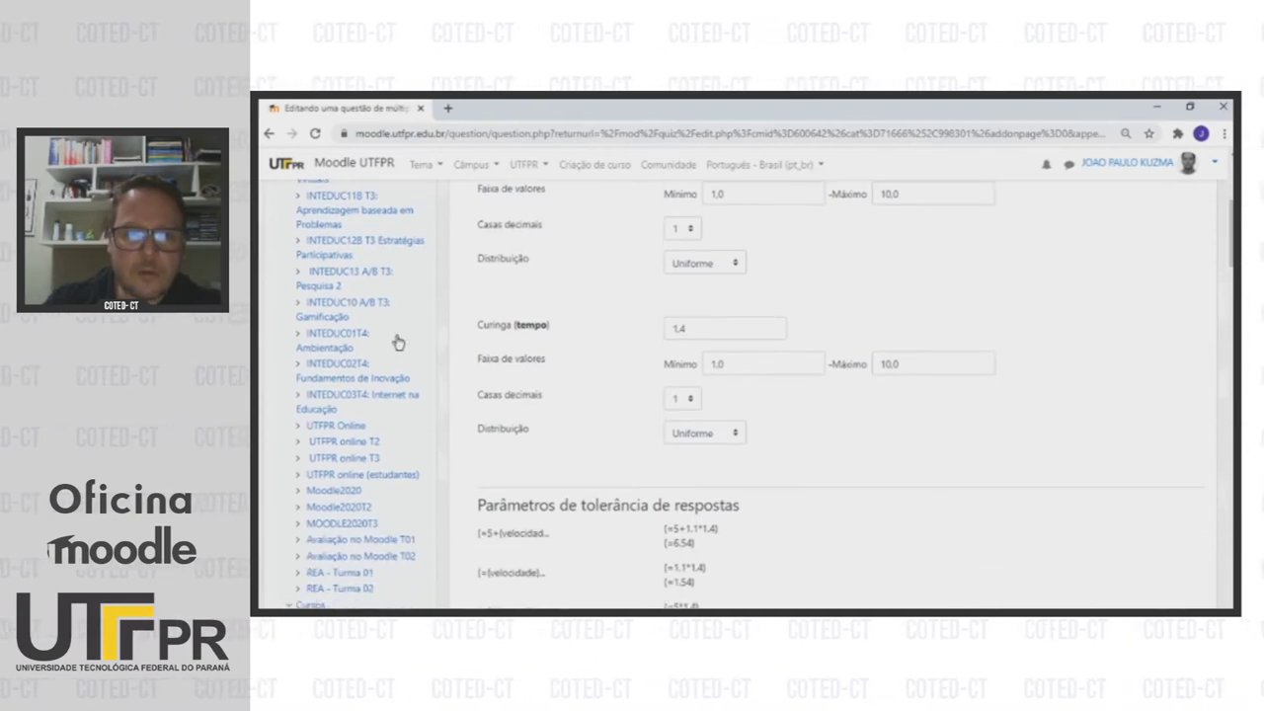
pyautogui.scroll(2, 691, 378)
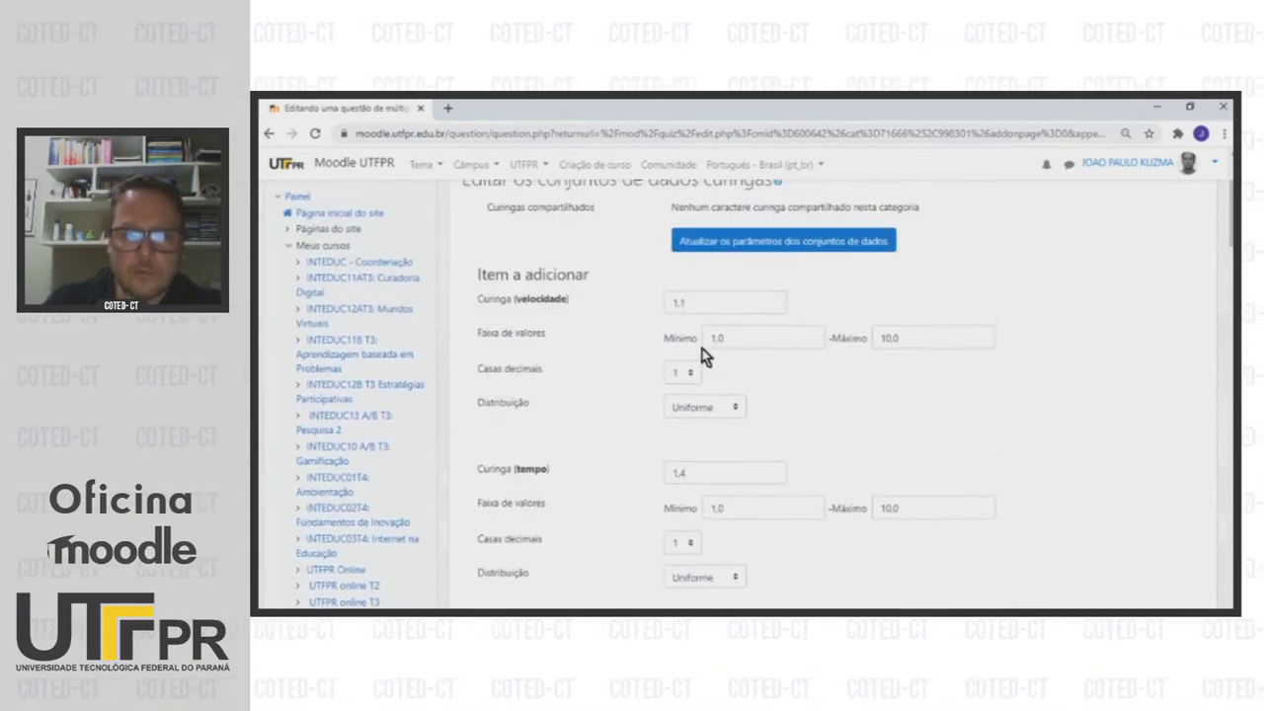
pyautogui.click(691, 374)
pyautogui.click(681, 397)
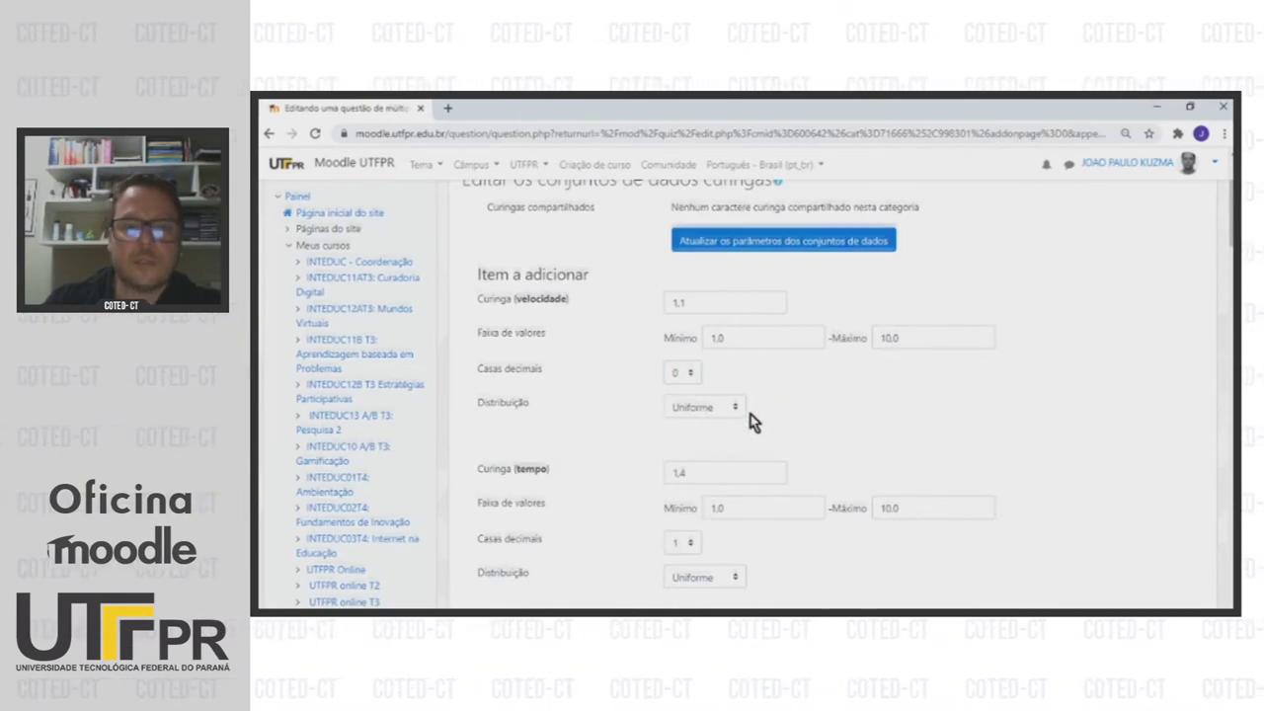
# - Set the tempo wildcard's range to a minimum of 10 and a maximum of 20, with 0 decimal places
pyautogui.scroll(-2, 743, 412)
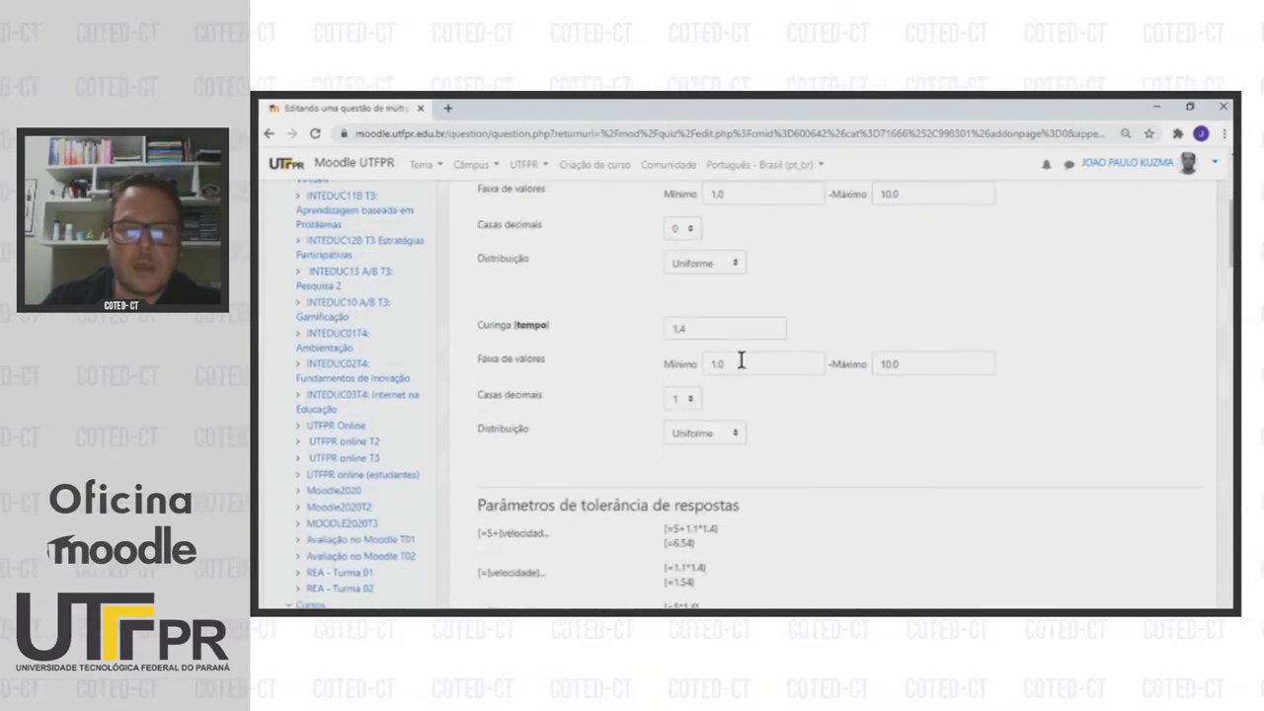
pyautogui.moveTo(742, 361); pyautogui.dragTo(698, 363)
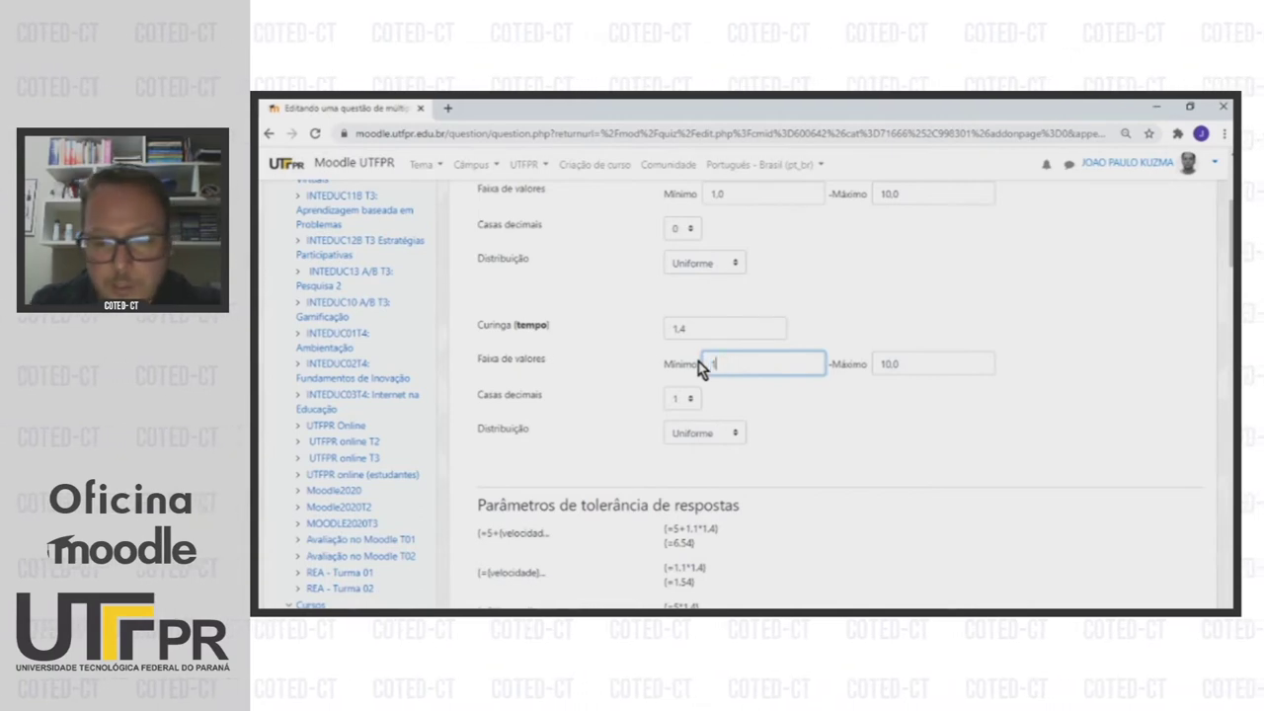
pyautogui.write('10')
pyautogui.moveTo(903, 364); pyautogui.dragTo(846, 366)
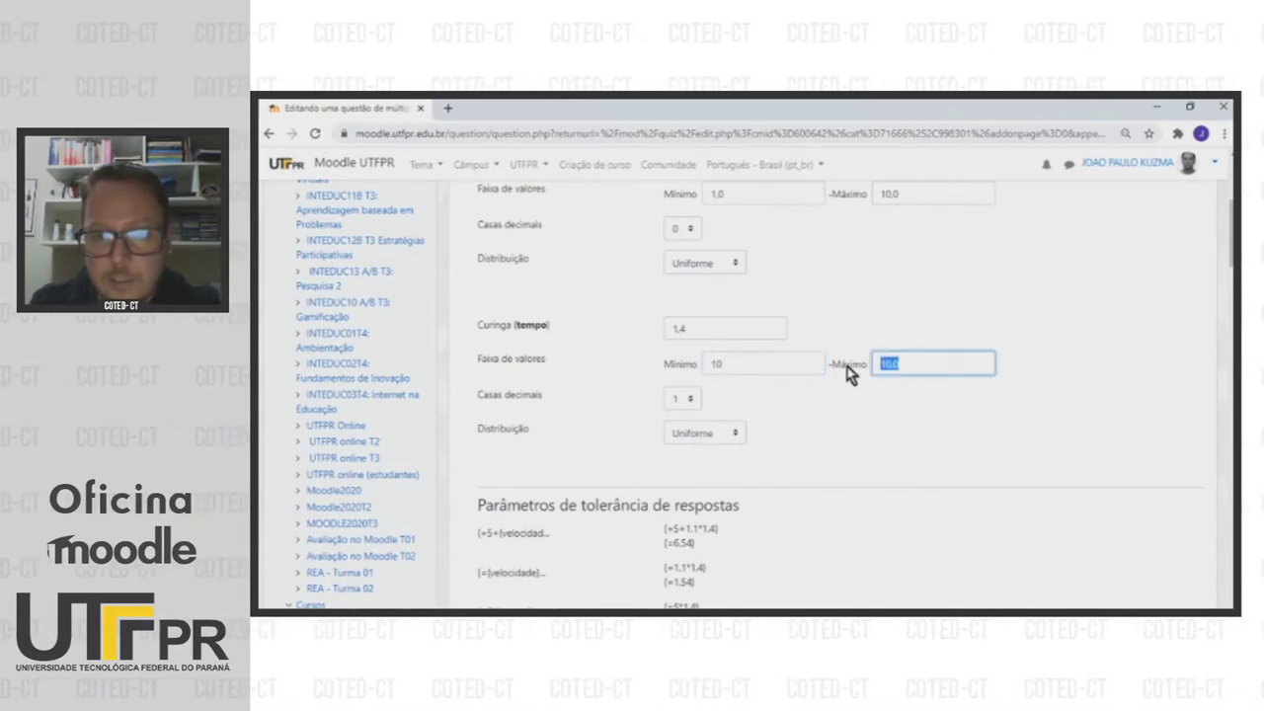
pyautogui.write('20')
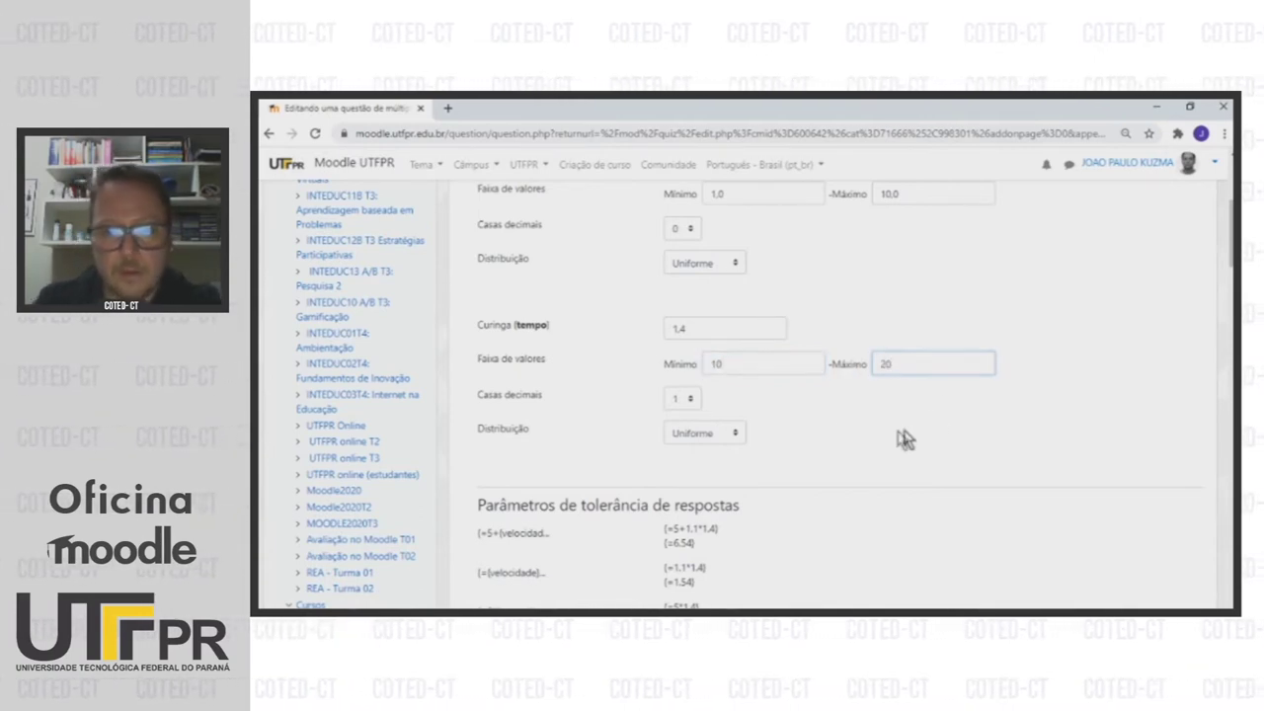
pyautogui.click(903, 438)
pyautogui.click(691, 400)
pyautogui.click(684, 419)
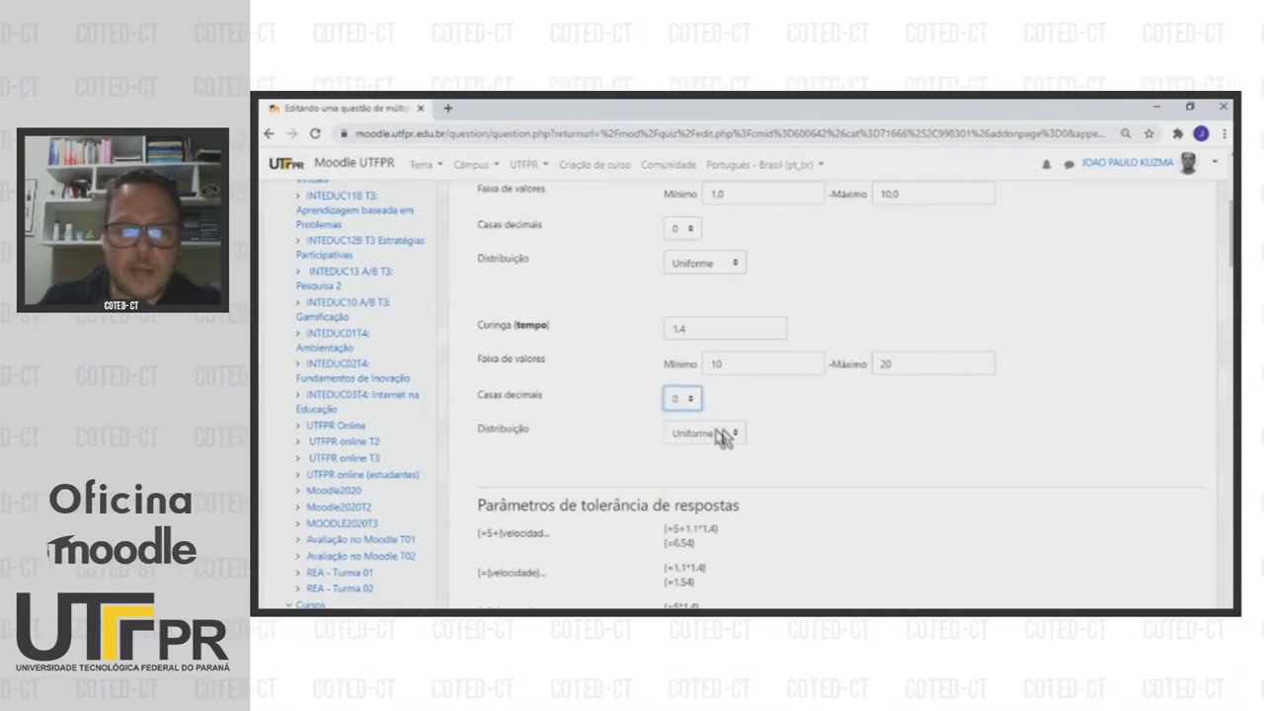
# - Update the dataset parameters with the new ranges and add 10 new sets of wildcard values
pyautogui.scroll(-5, 846, 445)
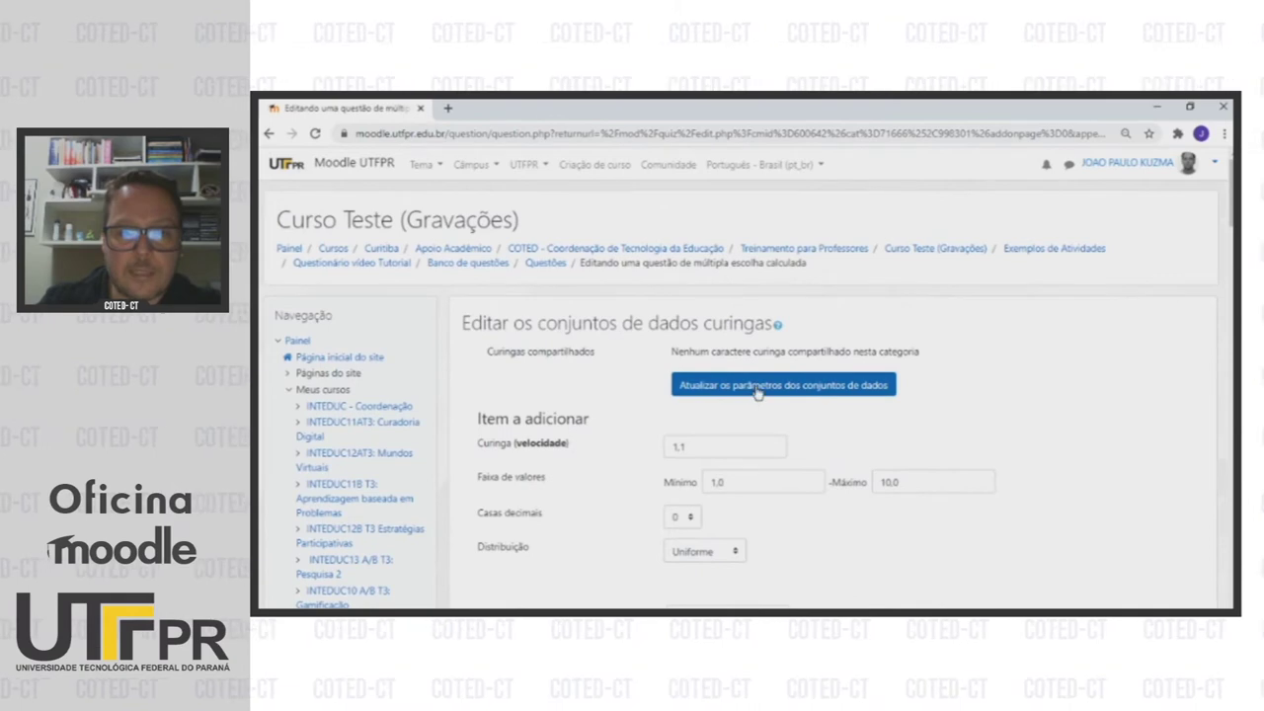
pyautogui.click(756, 387)
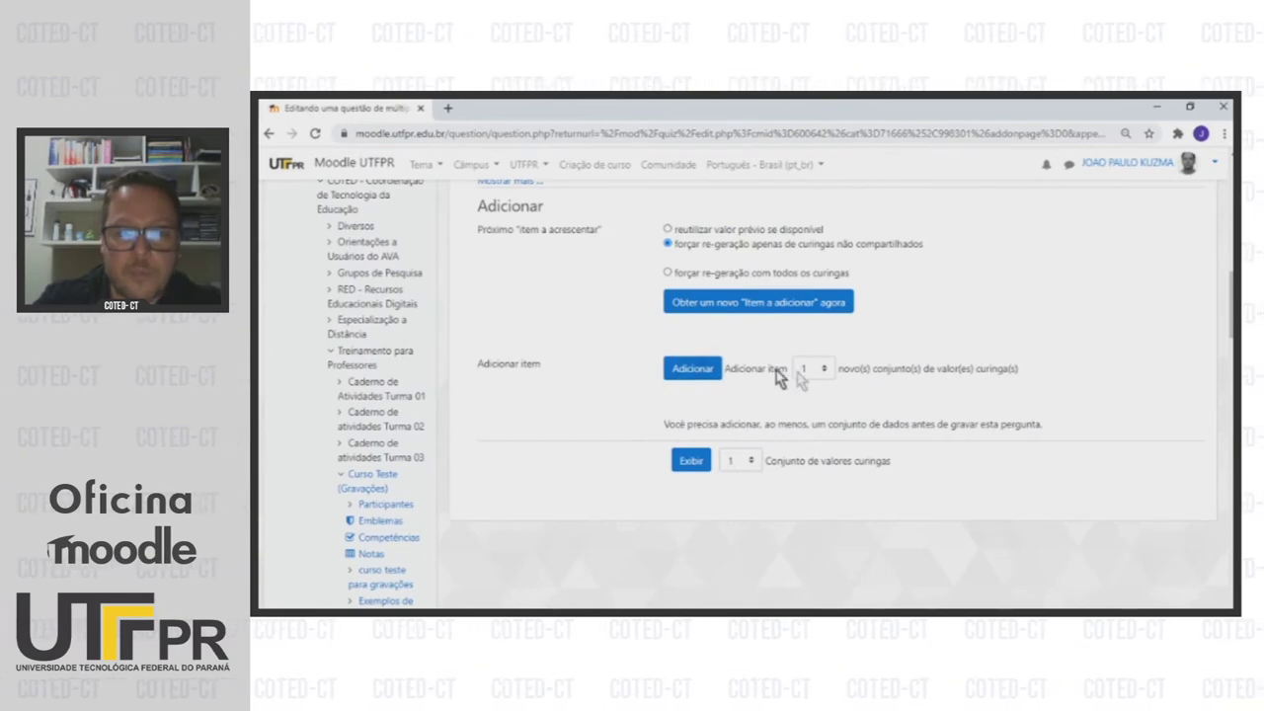
pyautogui.click(822, 369)
pyautogui.click(807, 402)
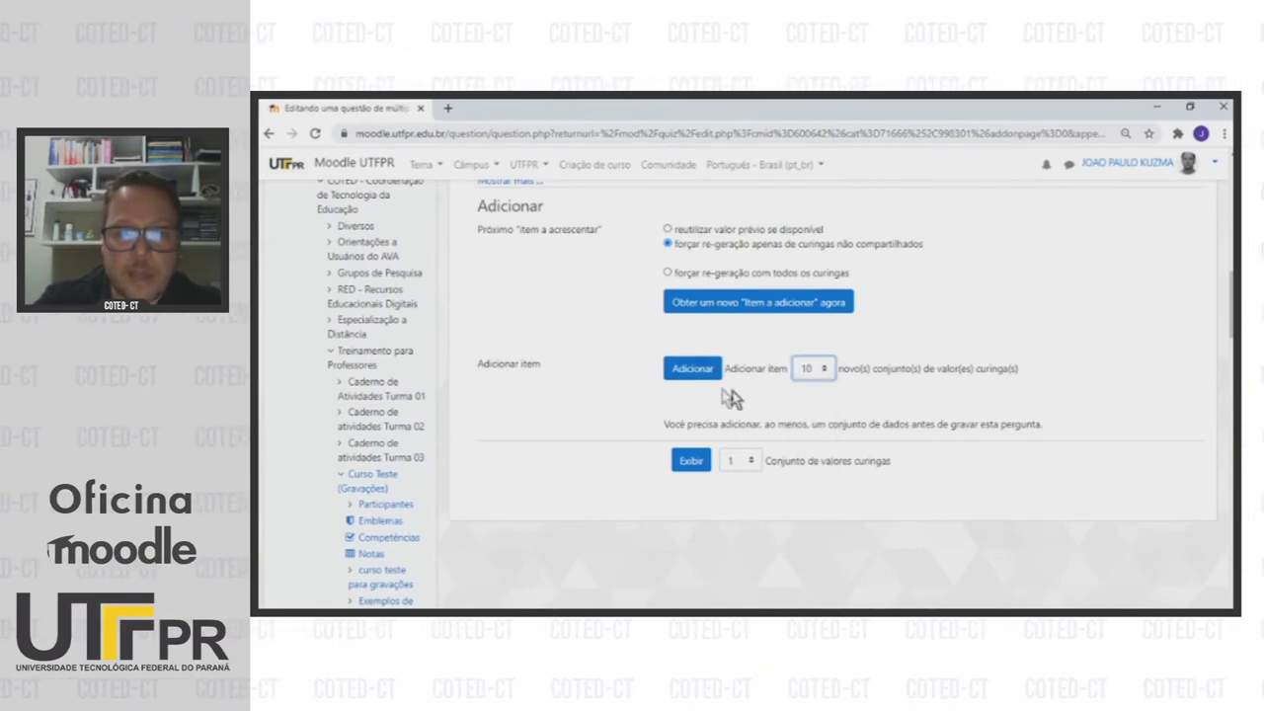
pyautogui.click(688, 368)
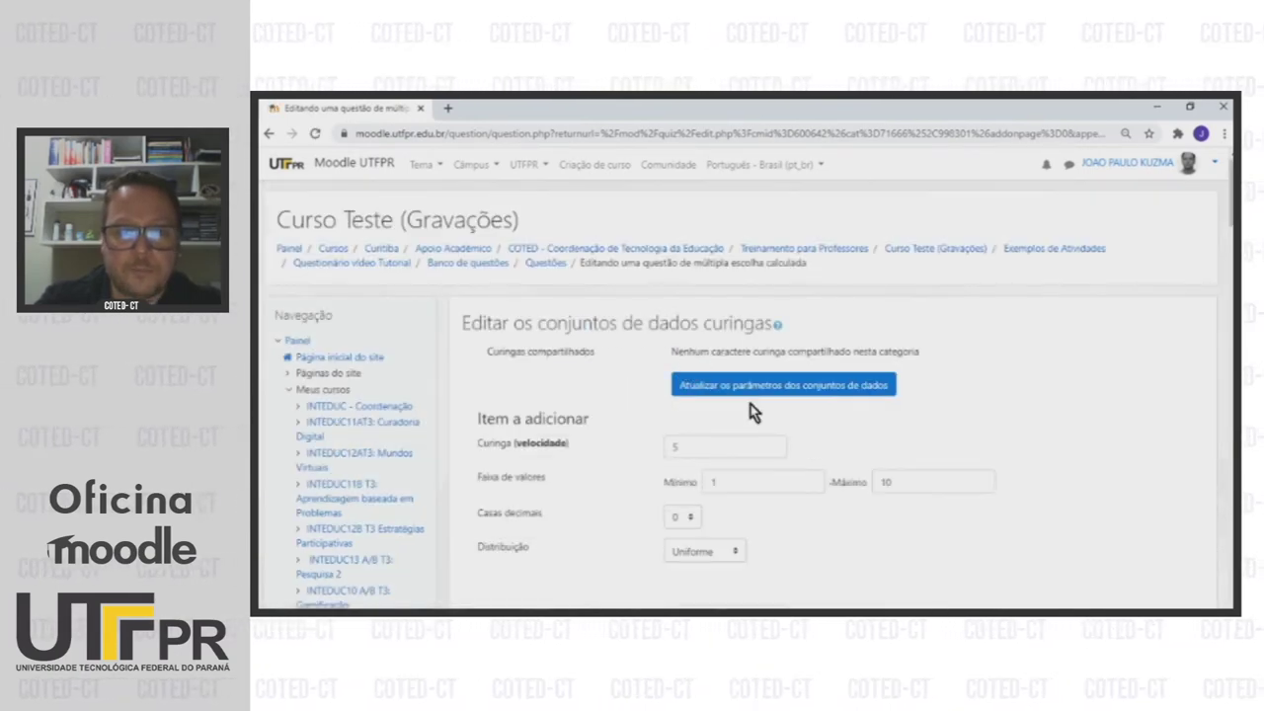
# - Display 5 of the generated wildcard value sets at once
pyautogui.scroll(-10, 752, 412)
pyautogui.scroll(-5, 752, 413)
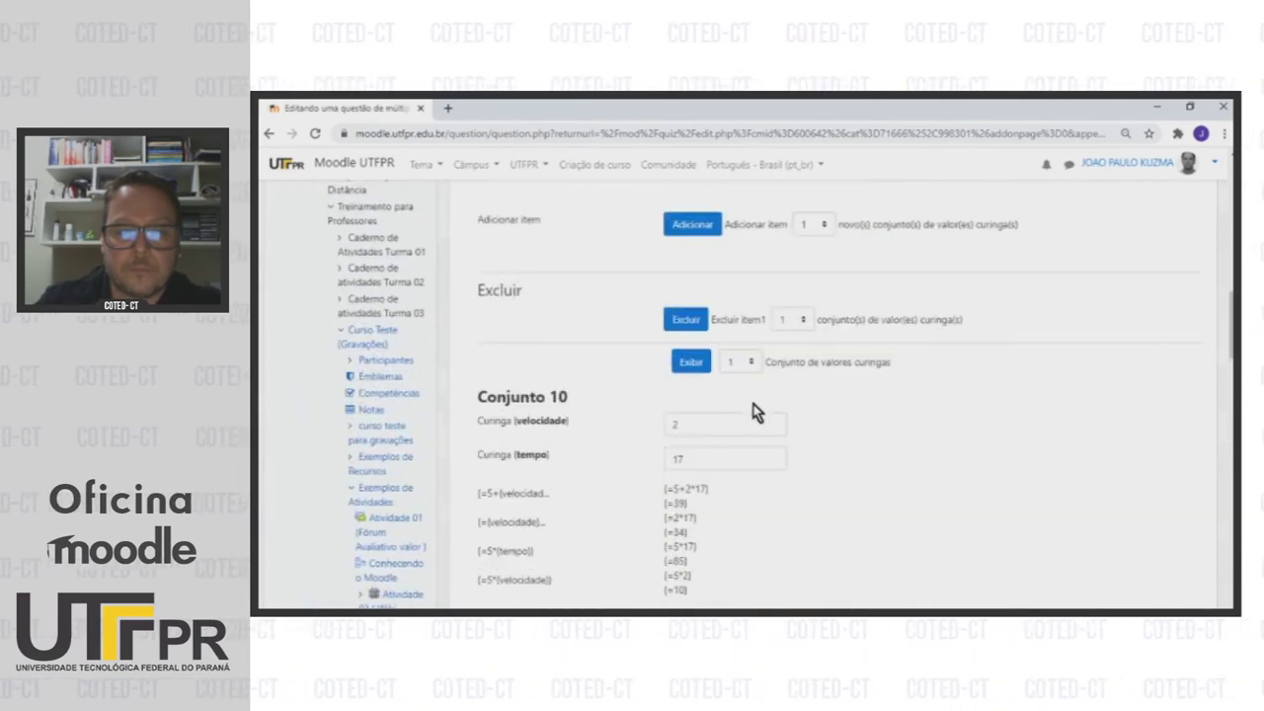
pyautogui.click(747, 294)
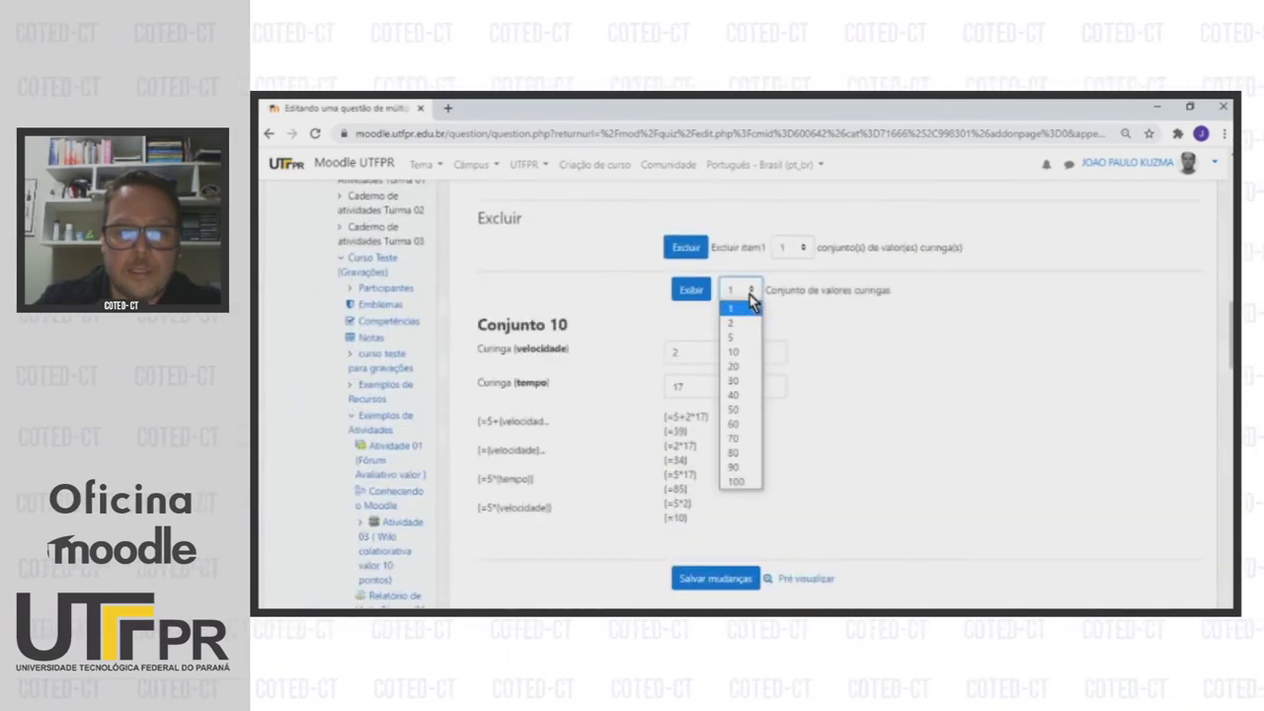
pyautogui.click(738, 346)
pyautogui.click(691, 289)
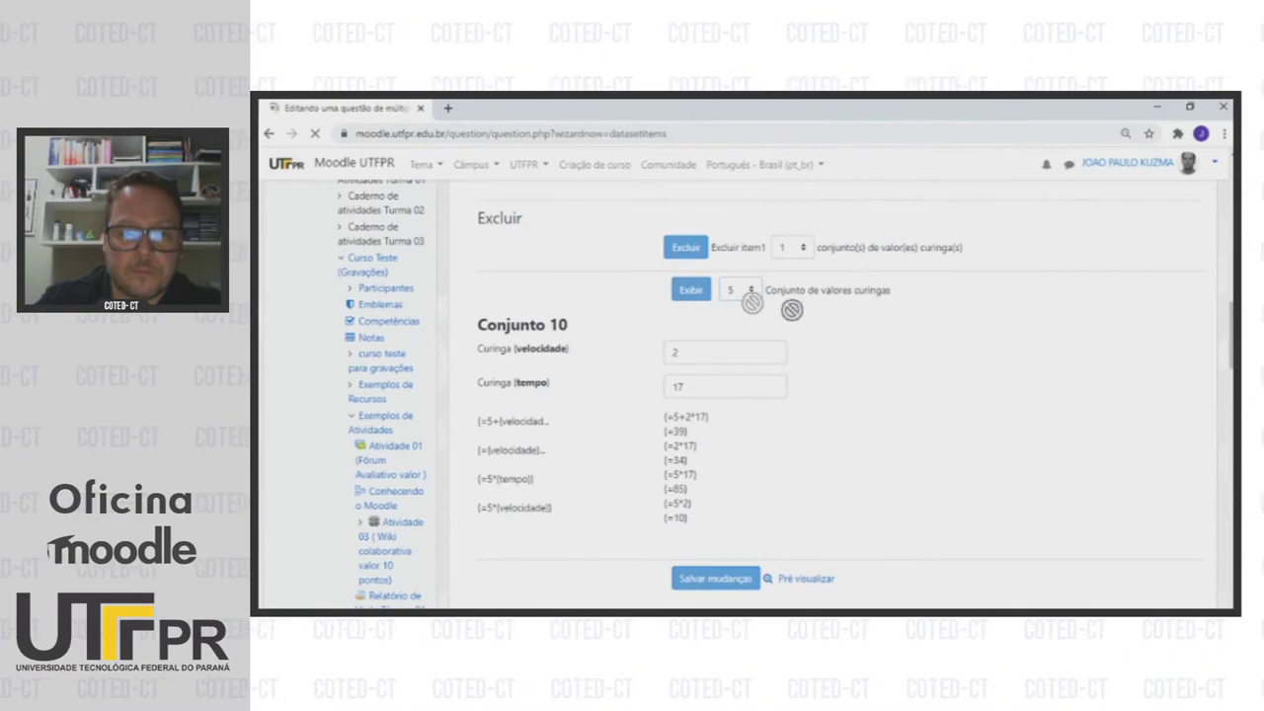
# - Review the displayed value sets and enter 2 as the velocidade value of Conjunto 9
pyautogui.scroll(-5, 894, 377)
pyautogui.scroll(-2, 893, 369)
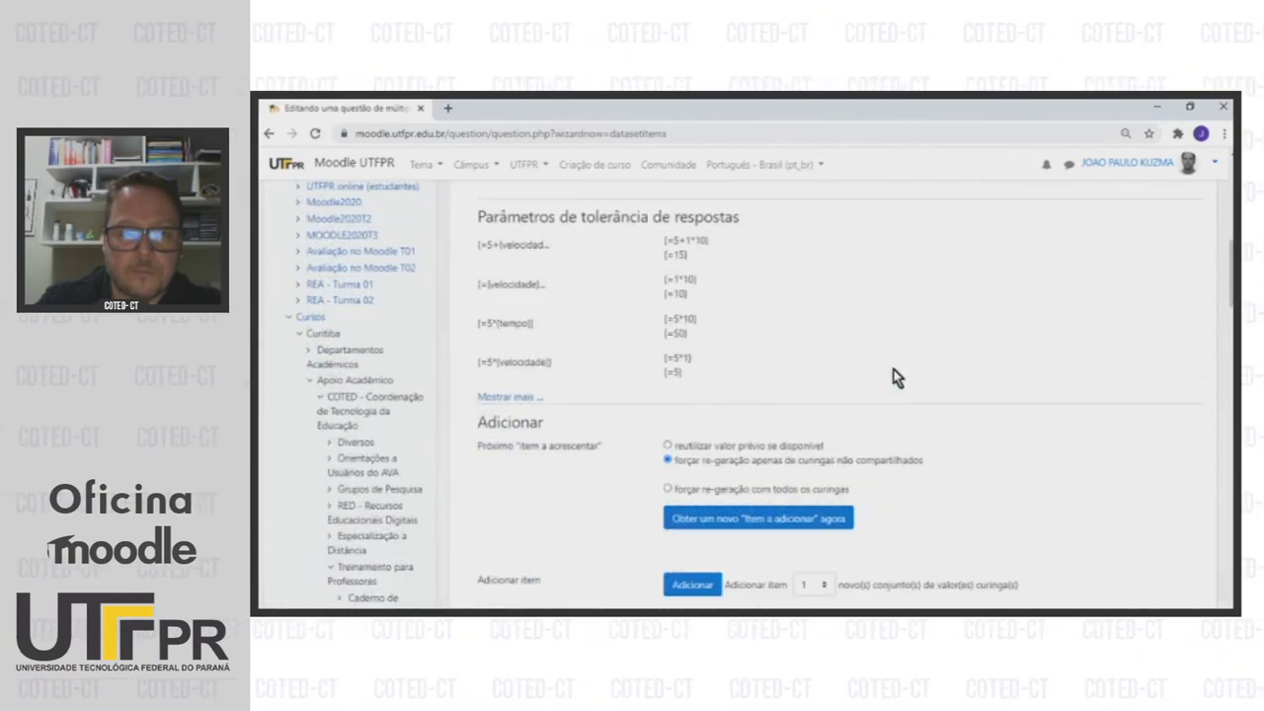
pyautogui.scroll(-12, 894, 369)
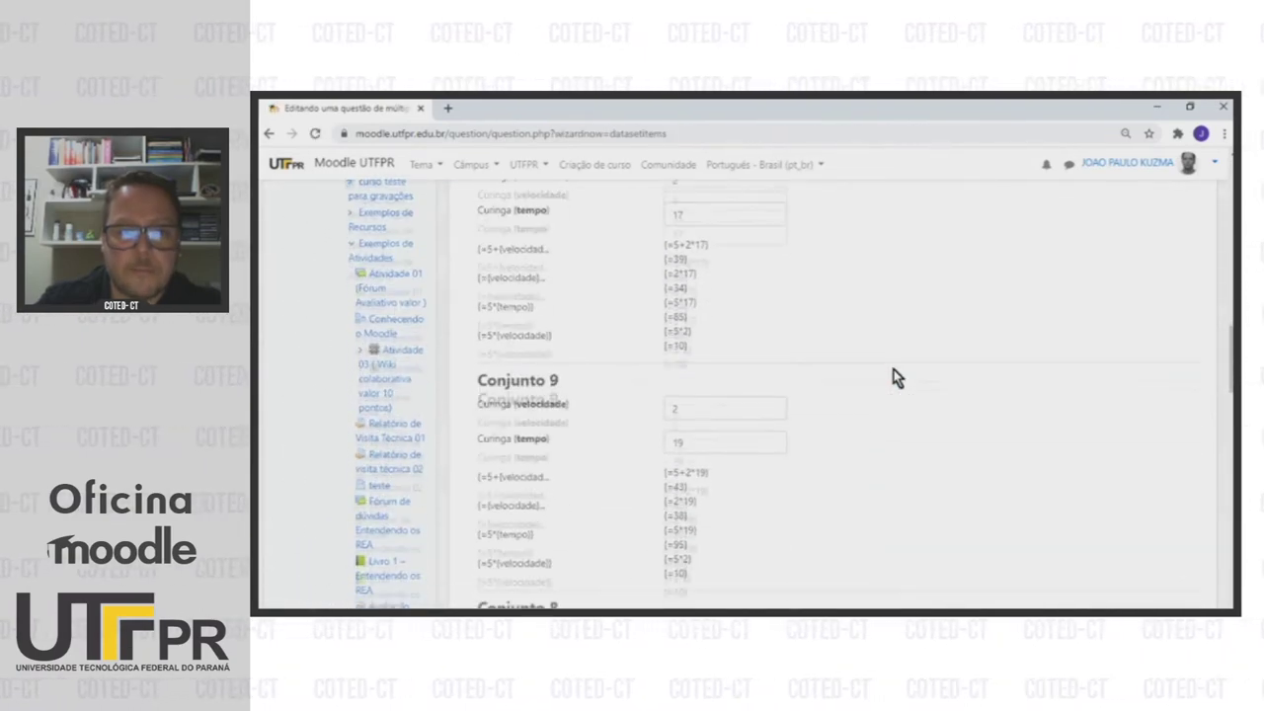
pyautogui.scroll(-1, 893, 369)
pyautogui.click(689, 293)
pyautogui.moveTo(689, 293); pyautogui.dragTo(669, 293)
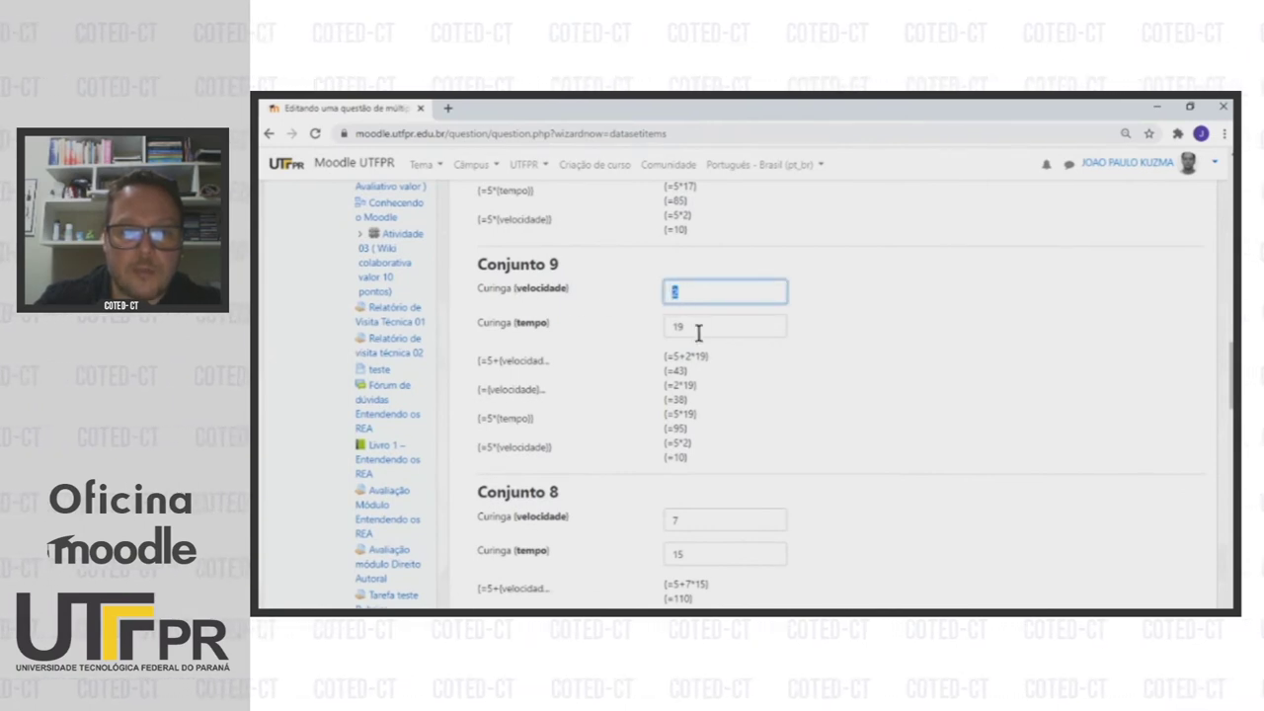
pyautogui.write('2')
pyautogui.press('Tab')
pyautogui.click(796, 370)
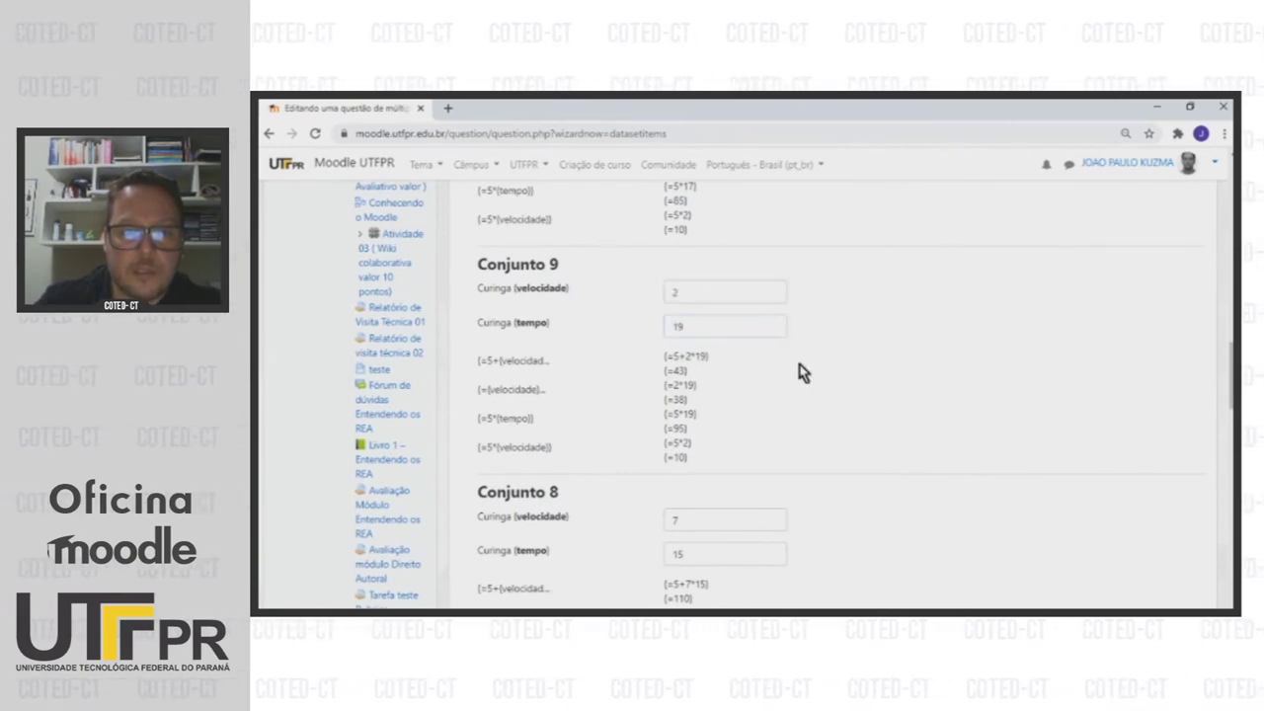
# - Preview the question in its own window, fill in the correct answer, and close the preview
pyautogui.scroll(-1, 800, 372)
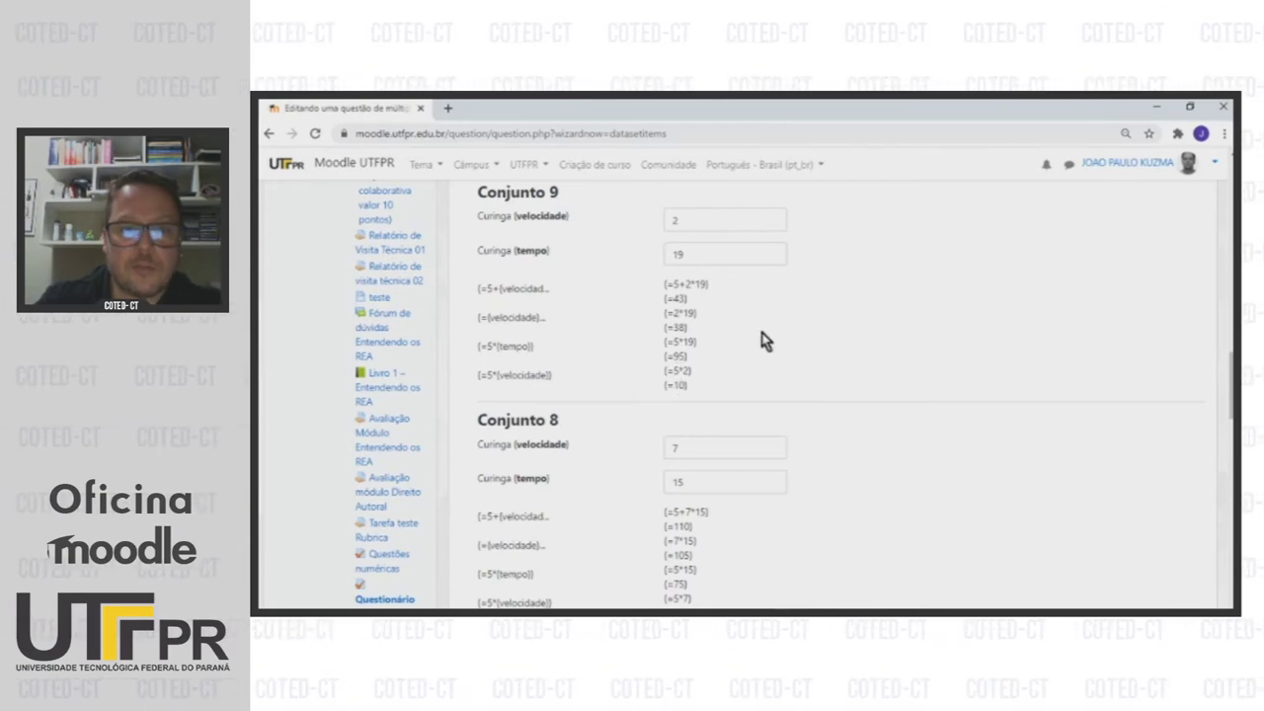
pyautogui.scroll(-10, 780, 375)
pyautogui.click(827, 485)
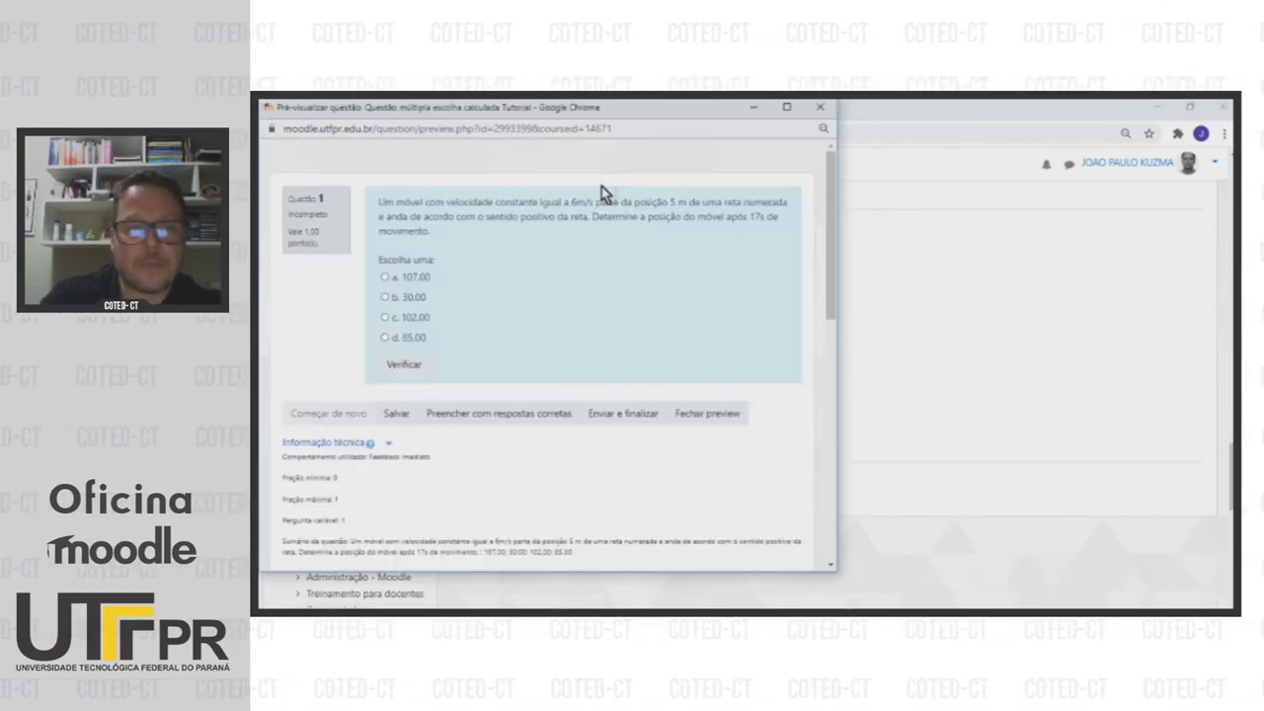
pyautogui.moveTo(558, 120); pyautogui.dragTo(758, 130)
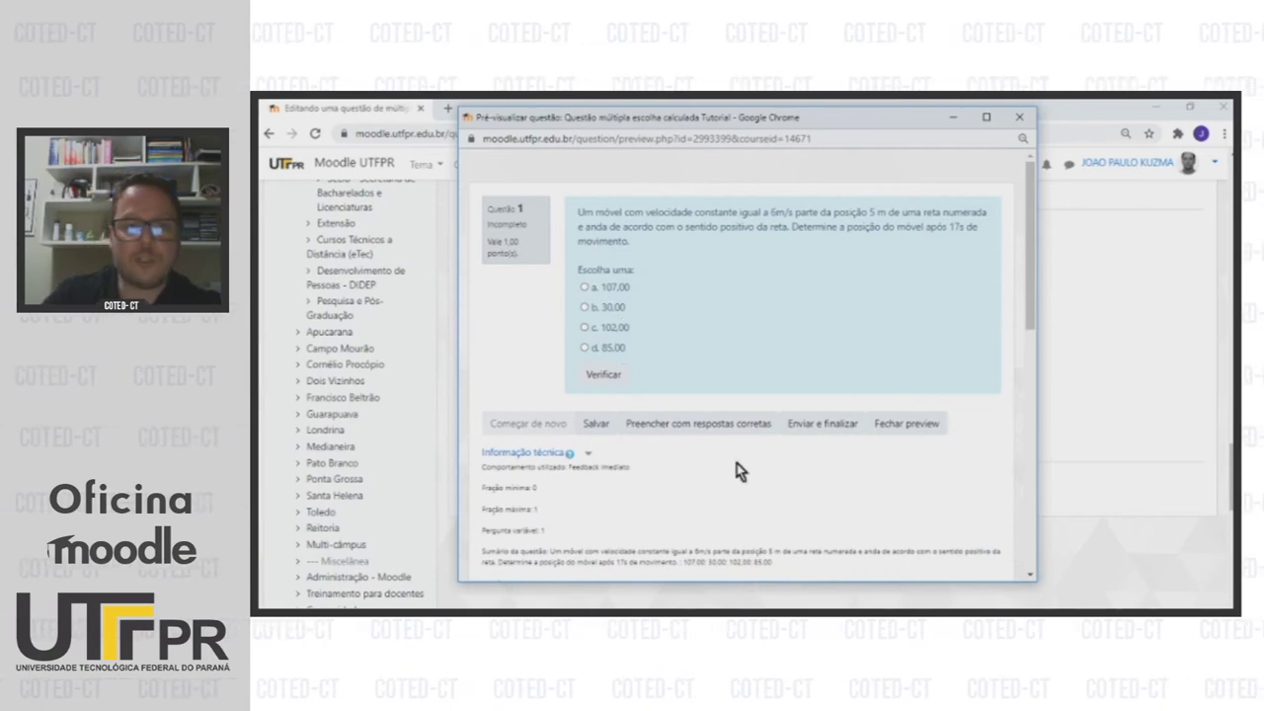
pyautogui.click(680, 424)
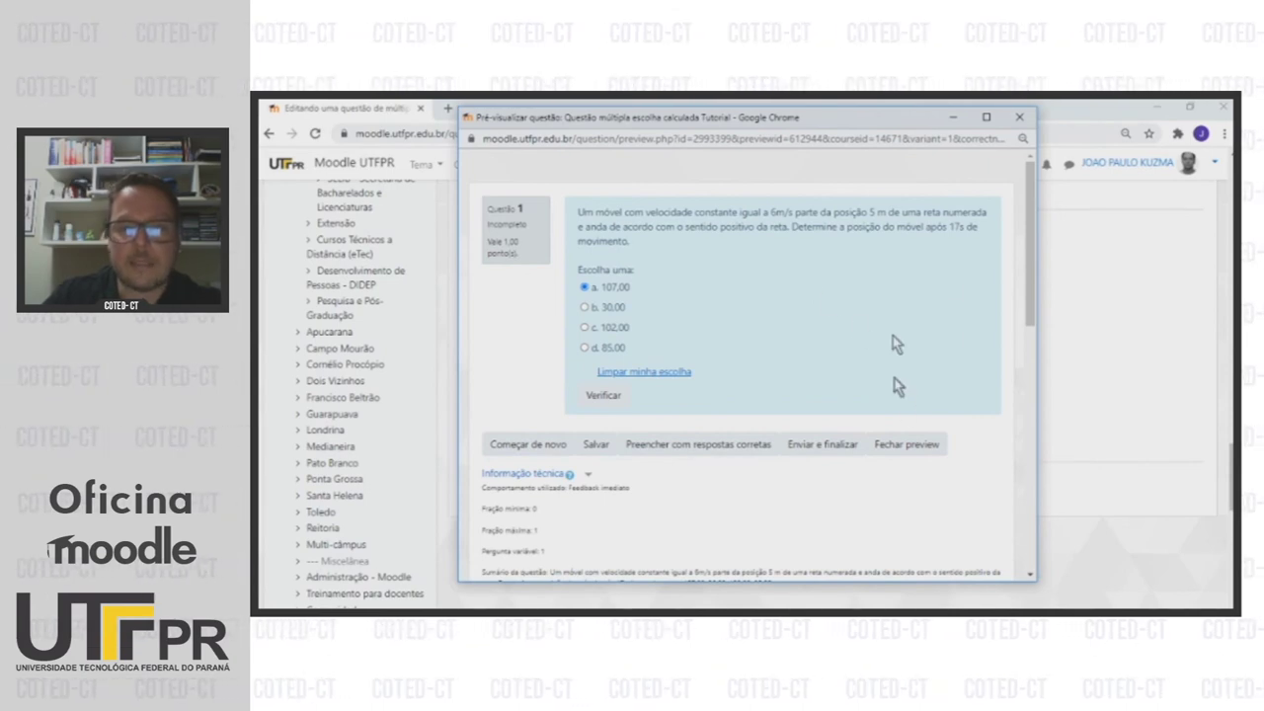
pyautogui.click(1019, 118)
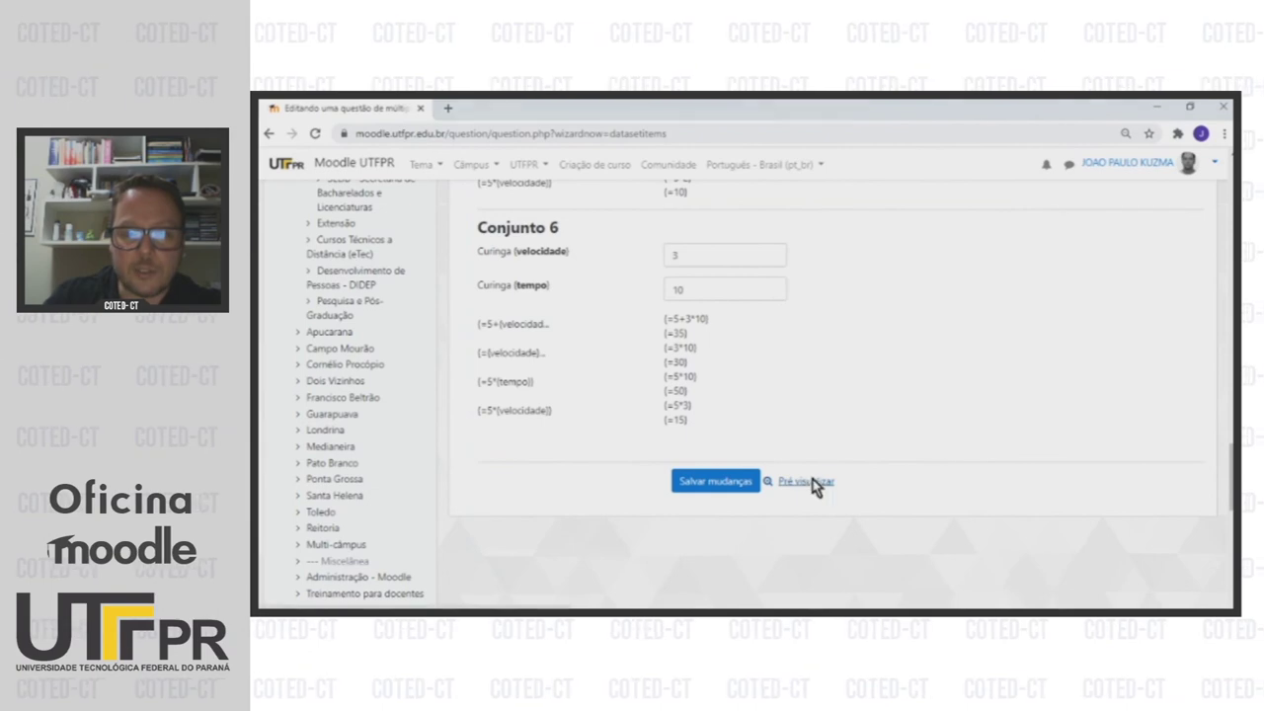
# - Preview the question a second time with another value set and fill in its correct answer
pyautogui.click(813, 484)
pyautogui.moveTo(637, 107); pyautogui.dragTo(751, 114)
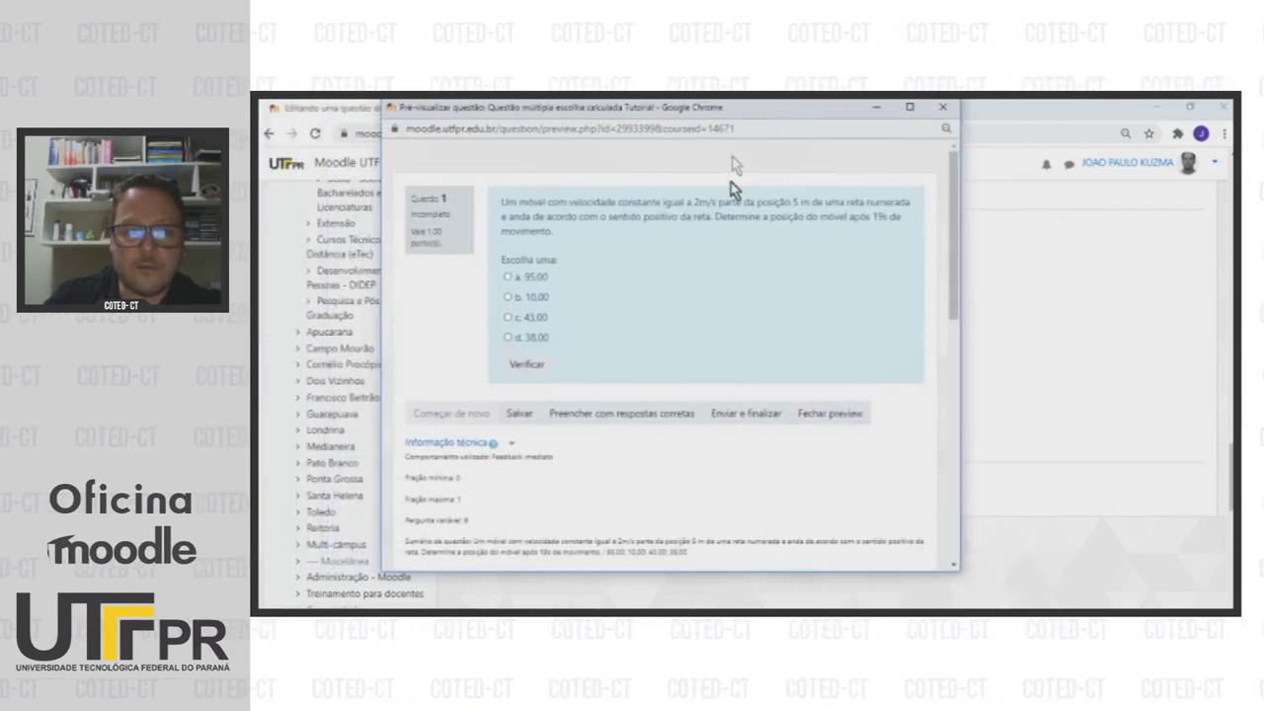
pyautogui.click(621, 418)
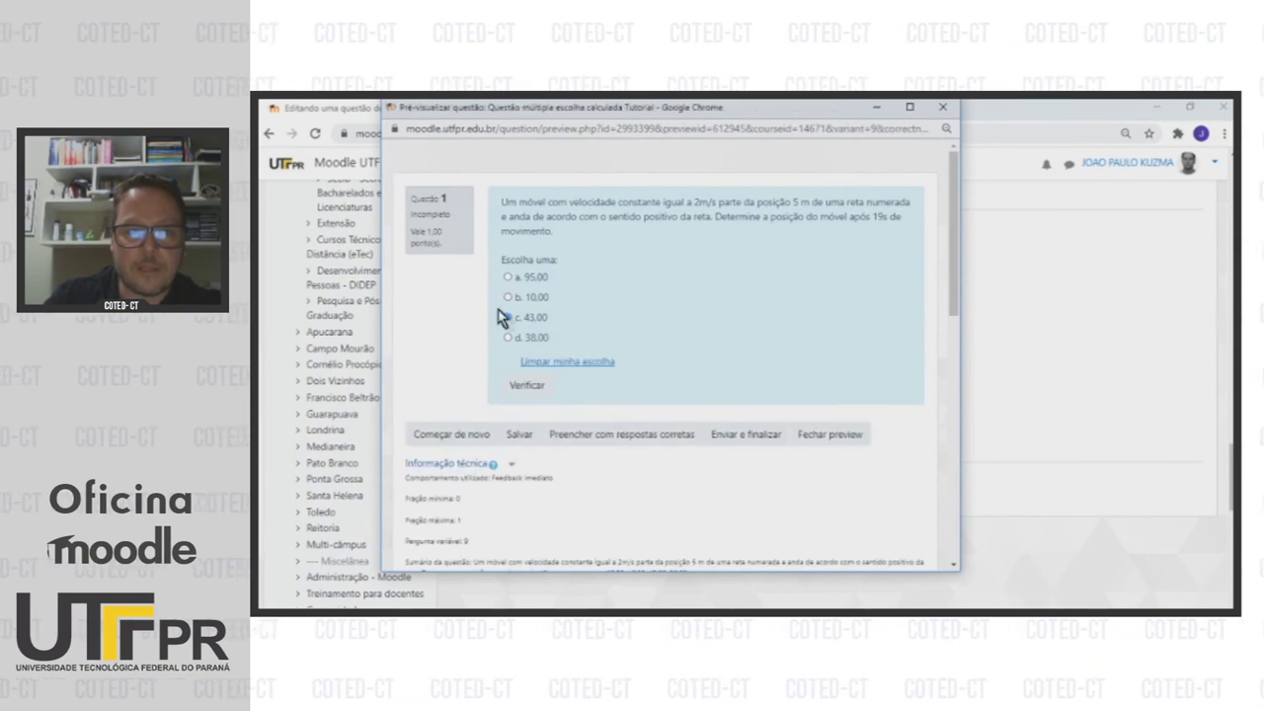